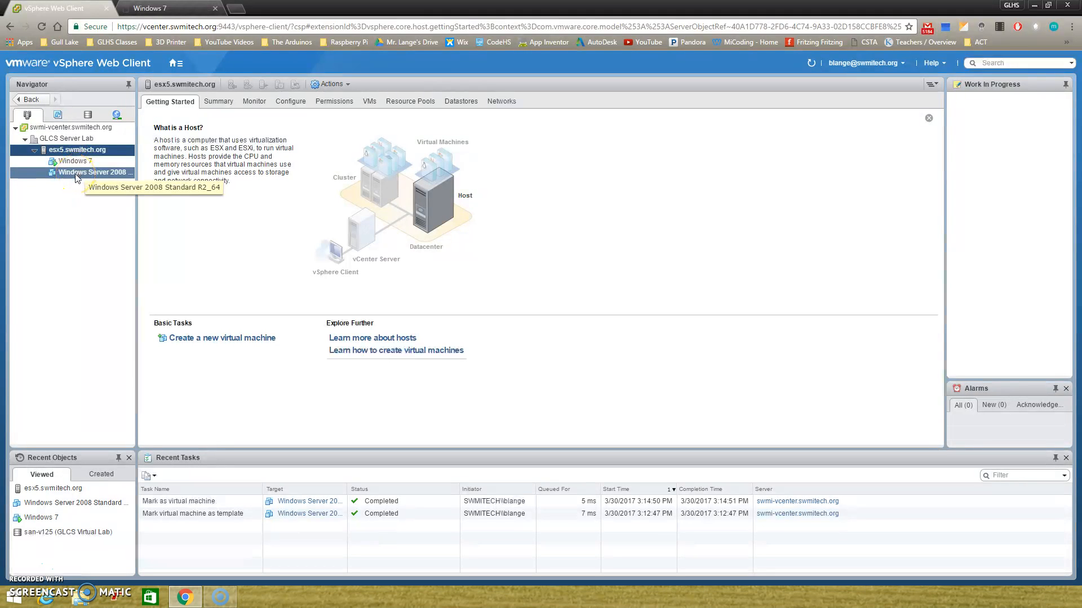
- Convert the Windows Server 2008 Standard R2_64 virtual machine to a template and confirm the conversion
right_click(77, 175)
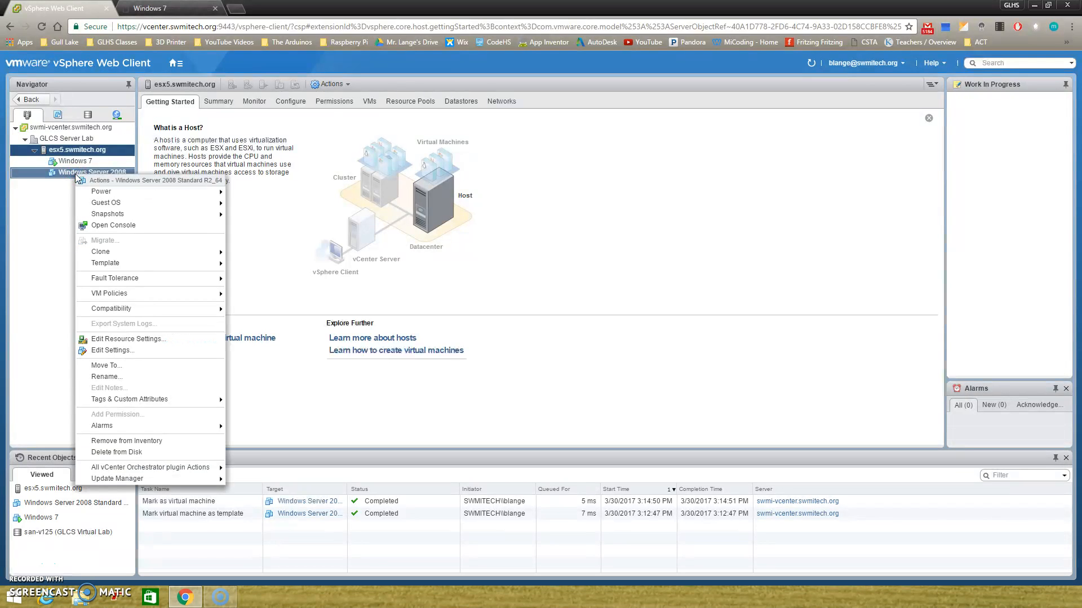
mouse_move(137, 269)
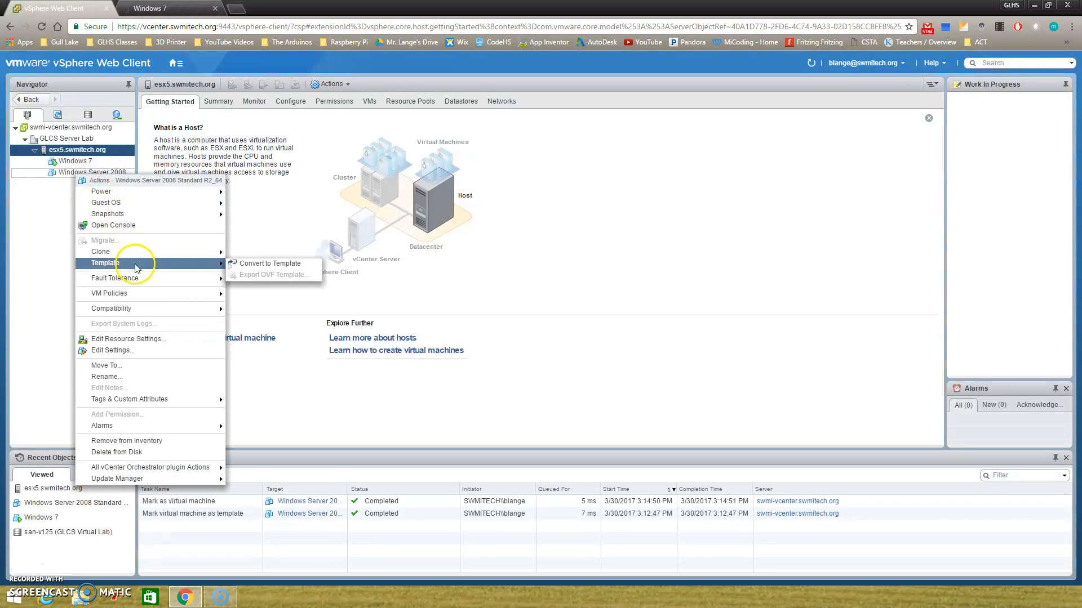
left_click(254, 265)
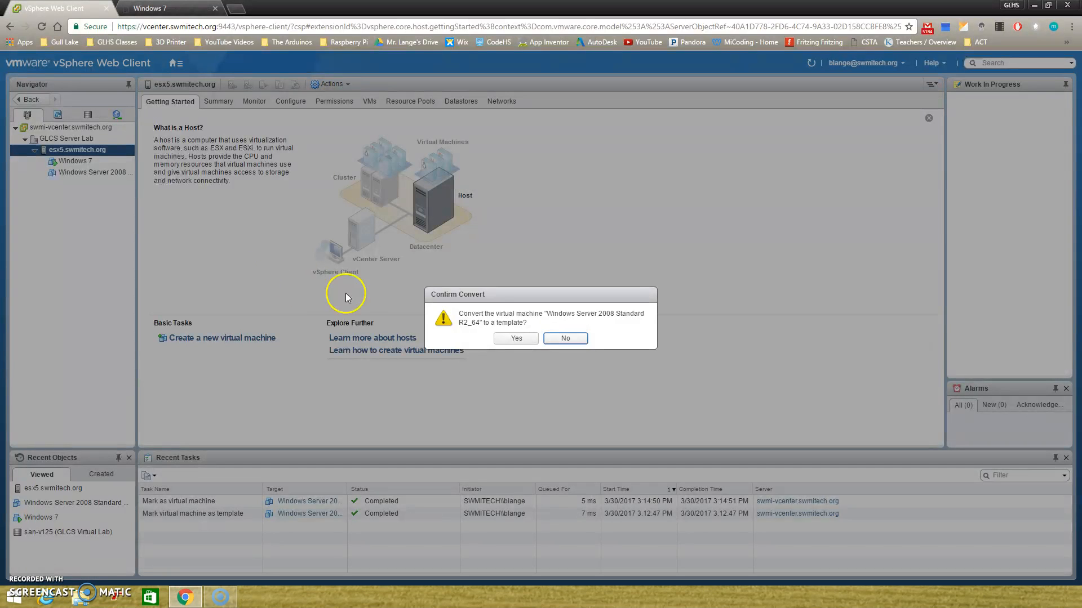
left_click(517, 339)
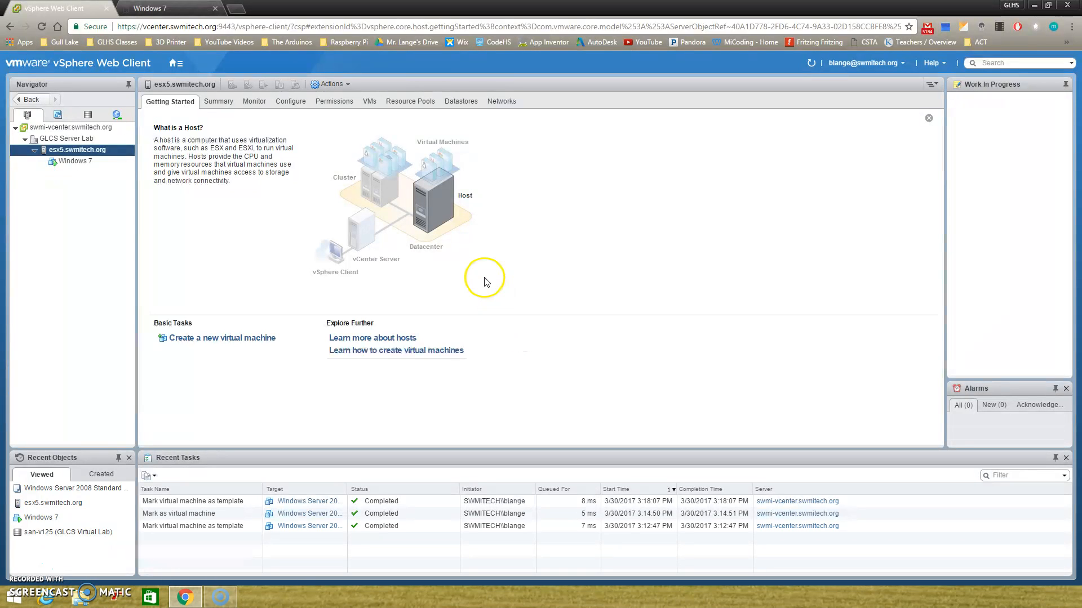
- View the host's virtual machines and VM templates, and check the template options offered for the Windows 7 virtual machine
left_click(369, 102)
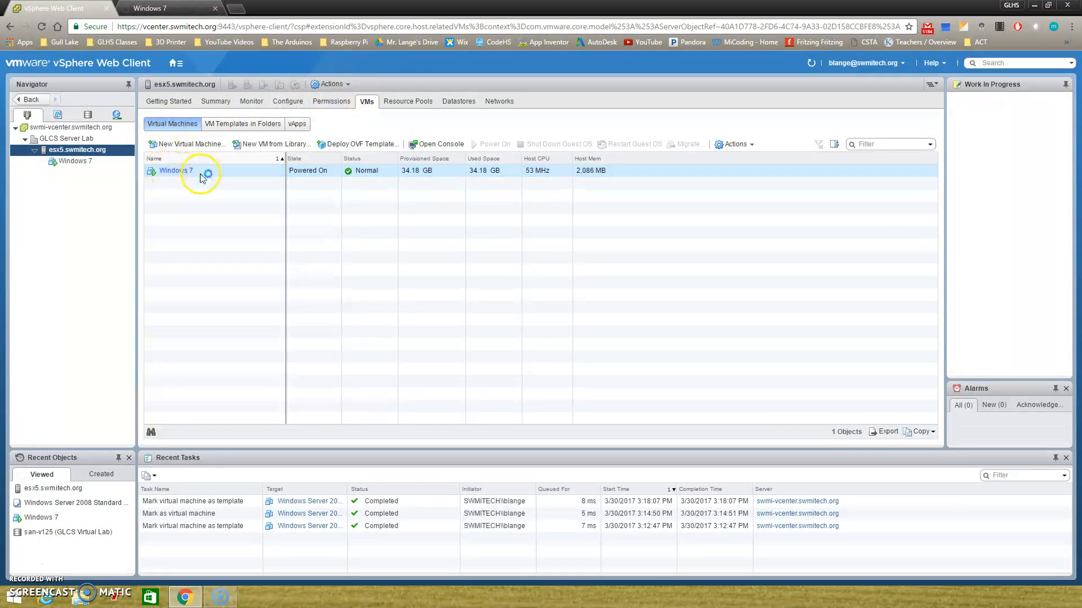
left_click(242, 124)
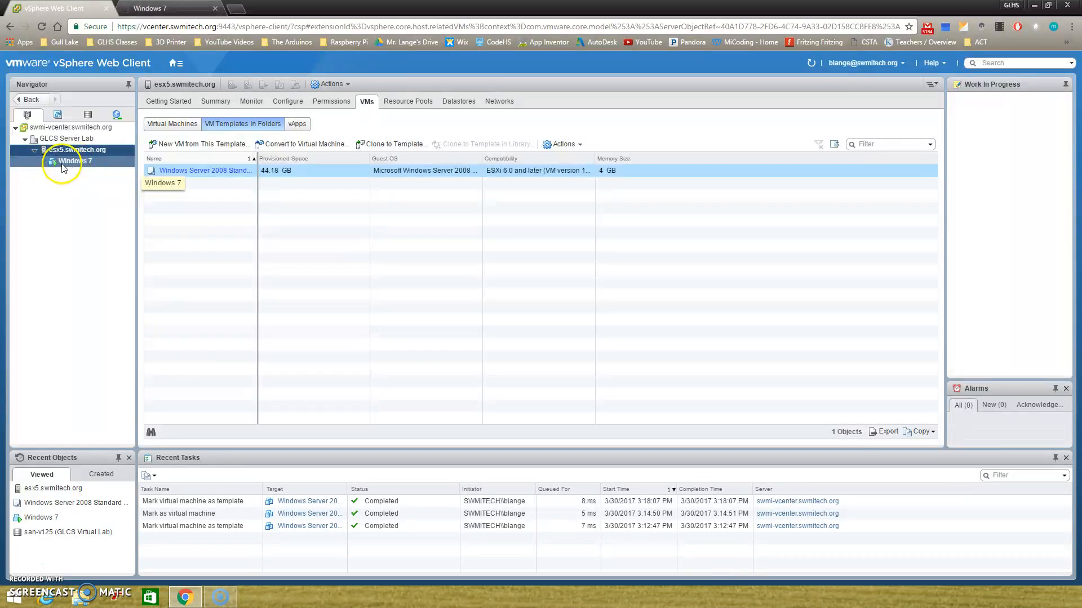
right_click(64, 163)
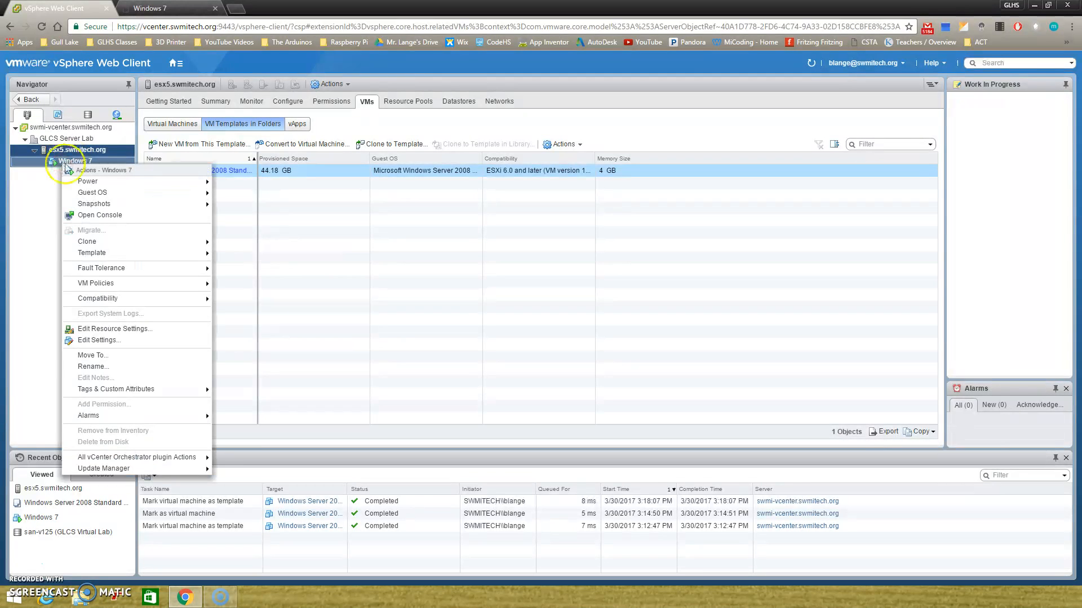
mouse_move(136, 252)
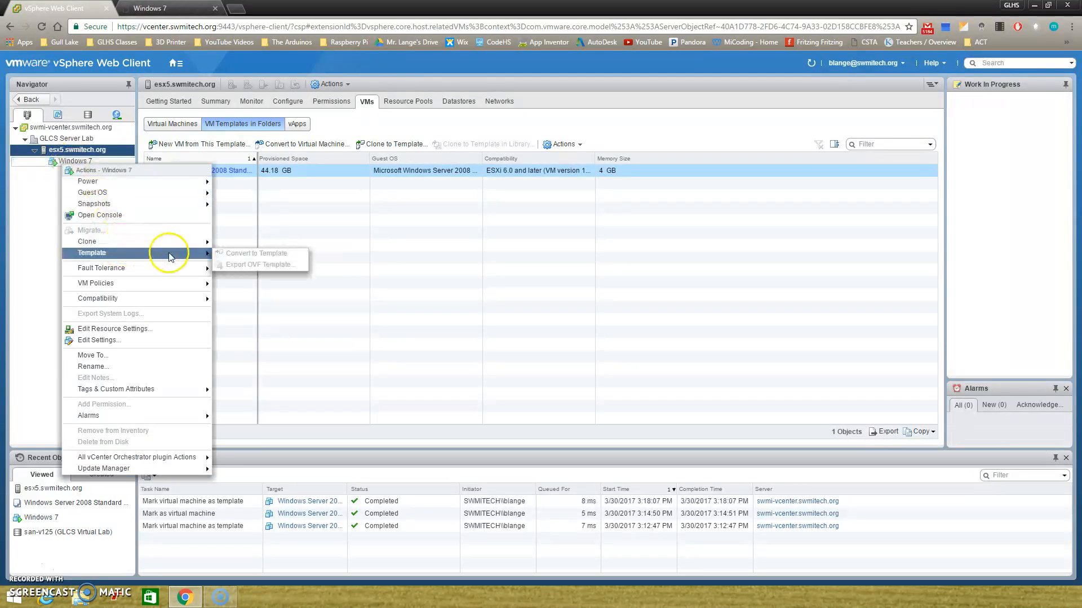
left_click(35, 260)
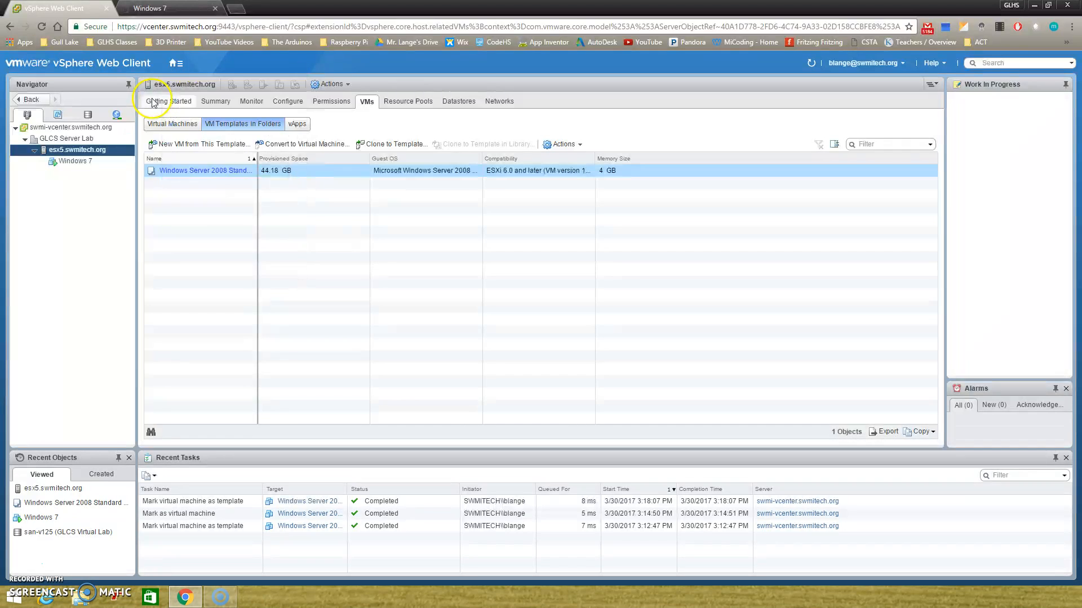
- Power off the Windows 7 virtual machine and check its console
left_click(79, 161)
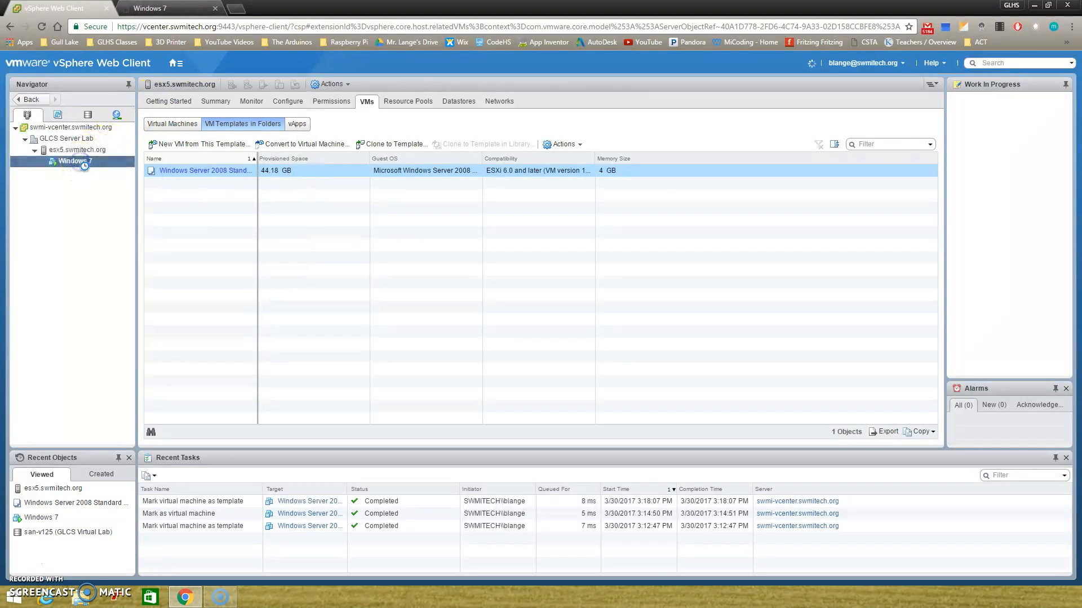
left_click(177, 104)
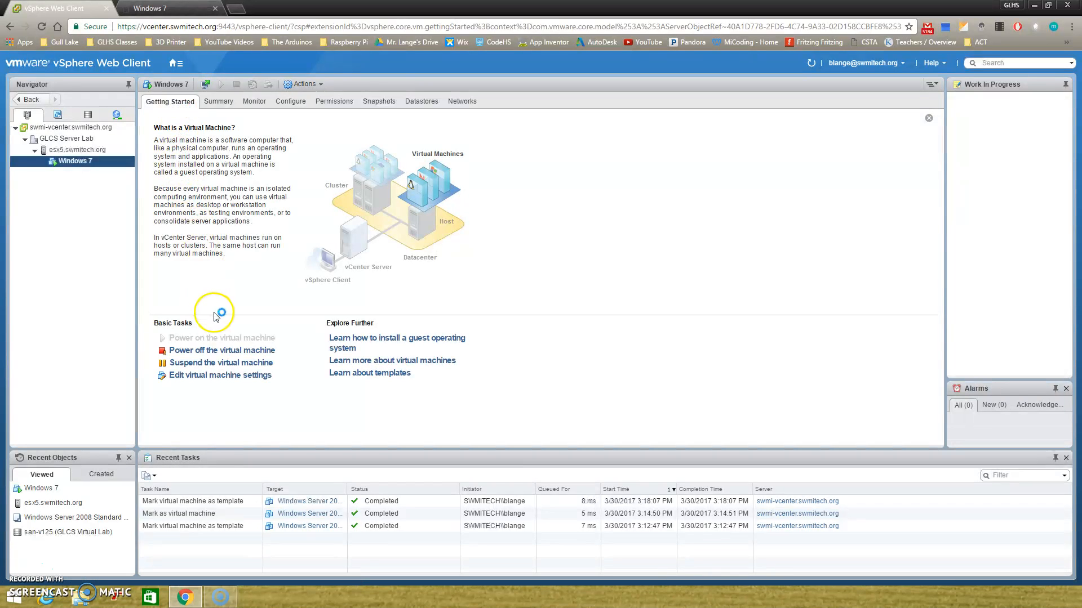
left_click(223, 352)
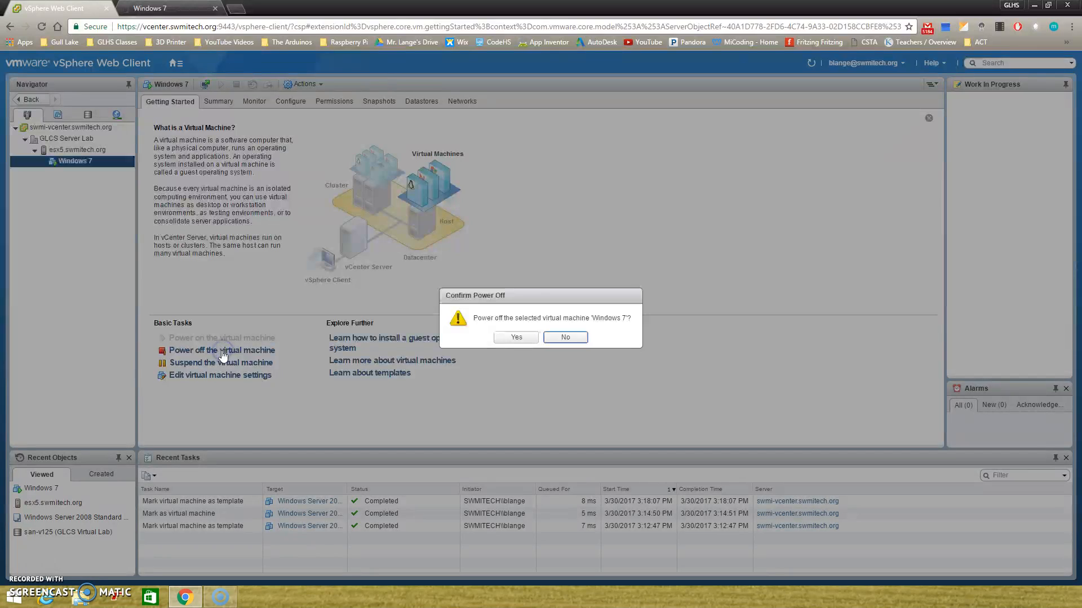
left_click(509, 338)
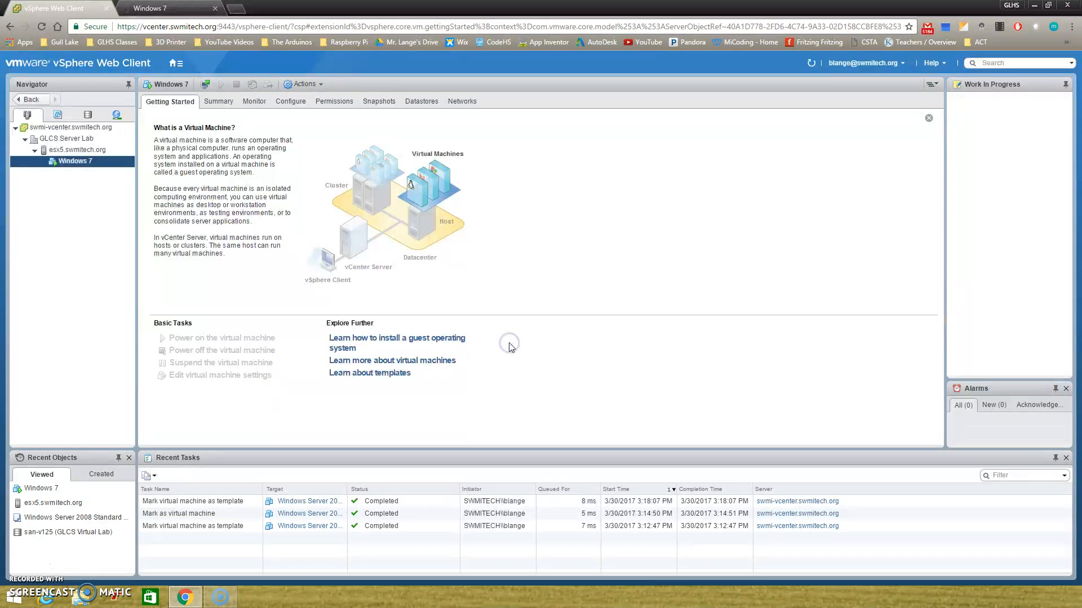
left_click(386, 259)
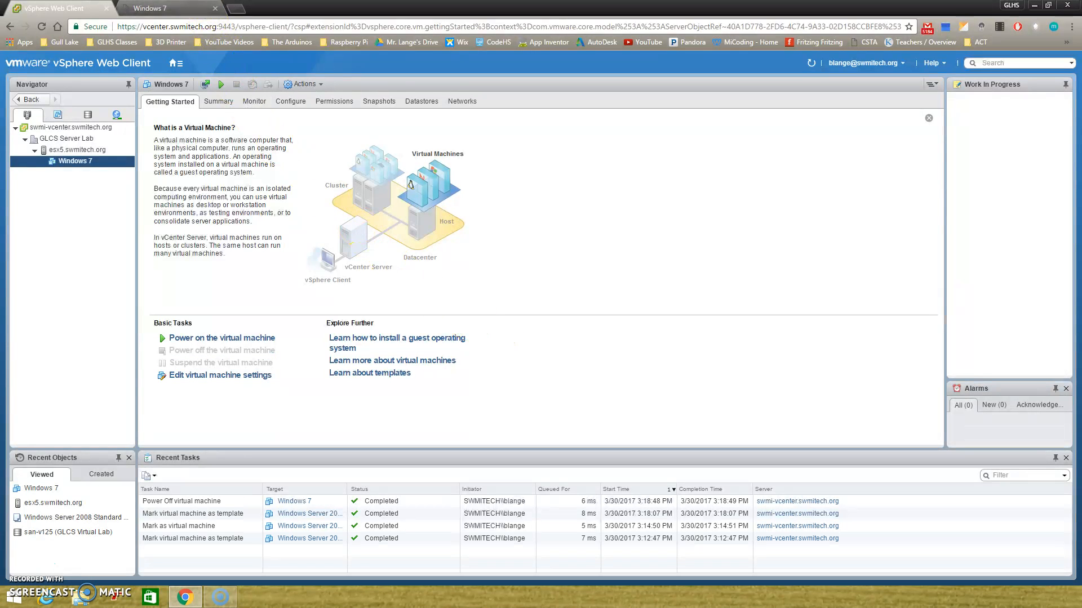
left_click(186, 8)
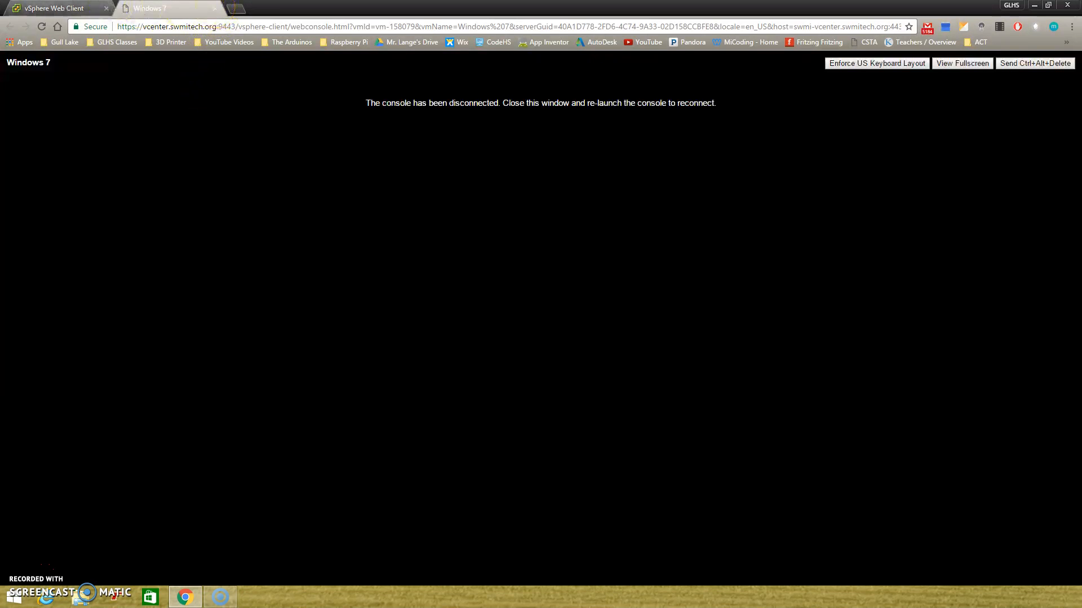
left_click(62, 8)
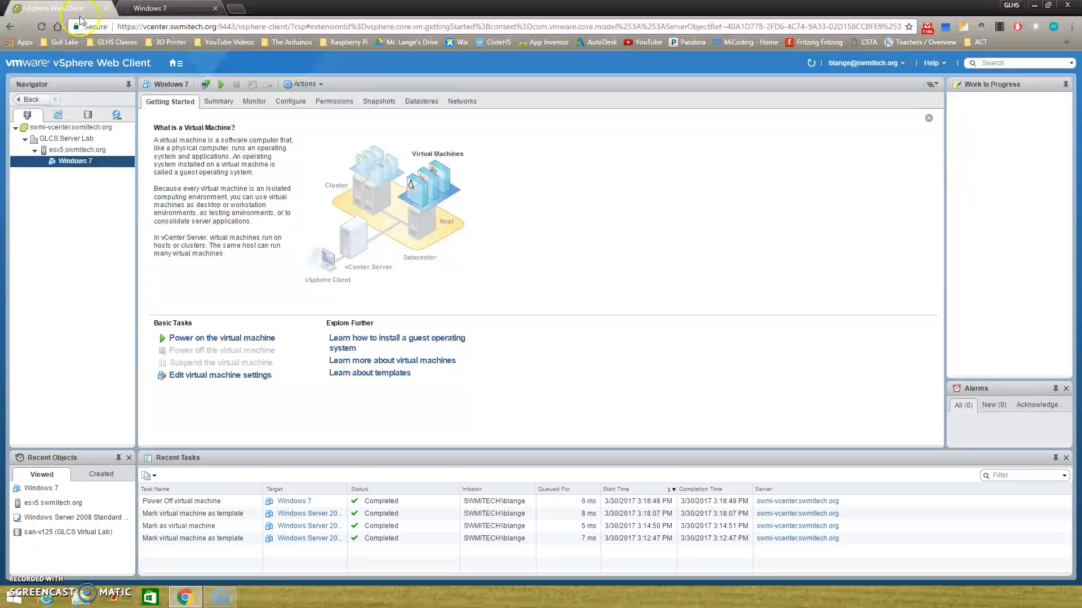
- Convert the Windows 7 virtual machine to a template and confirm the conversion
right_click(80, 161)
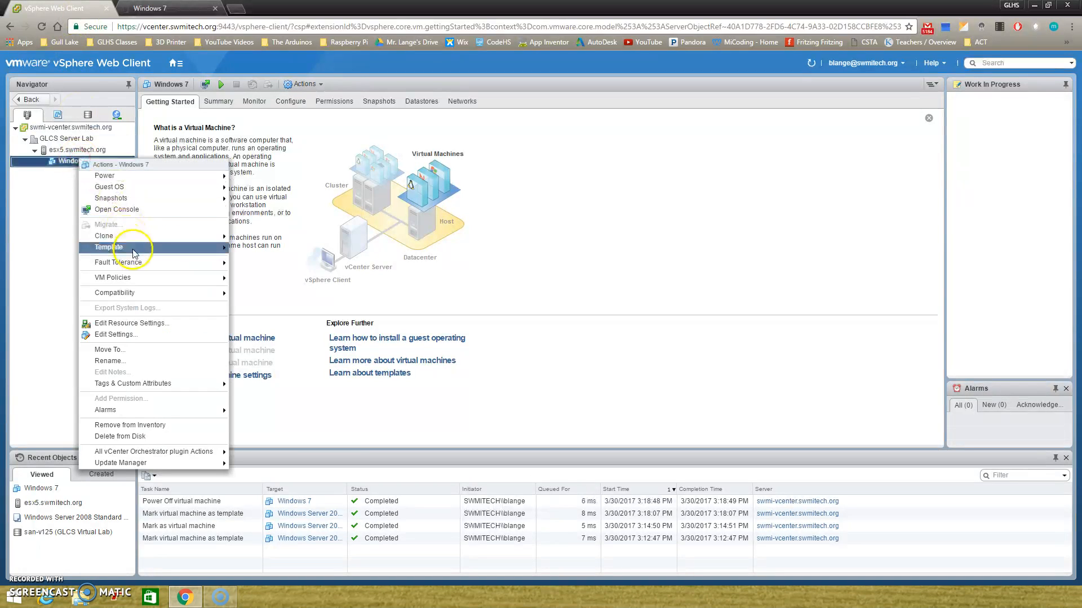
mouse_move(143, 247)
left_click(267, 248)
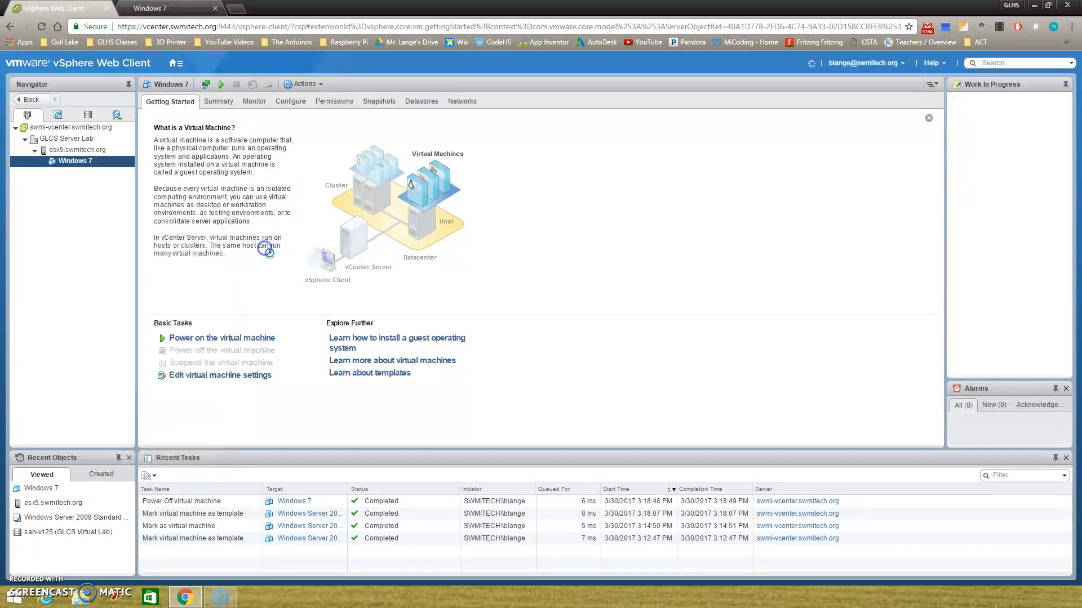
left_click(510, 340)
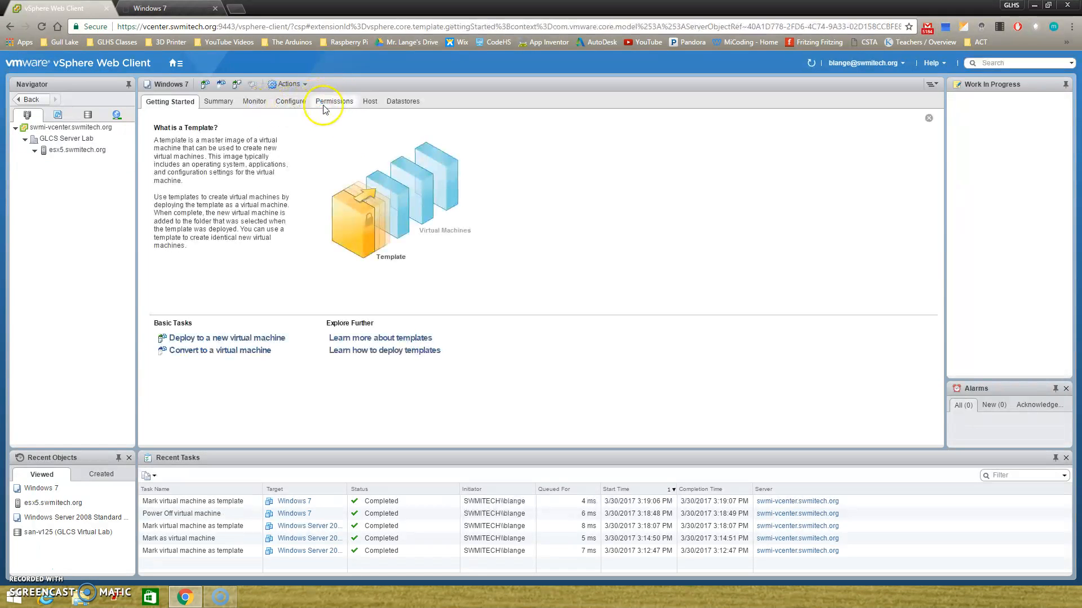
- View the VM templates on host esx5.swmitech.org and check the actions available for the Windows 7 template
left_click(130, 149)
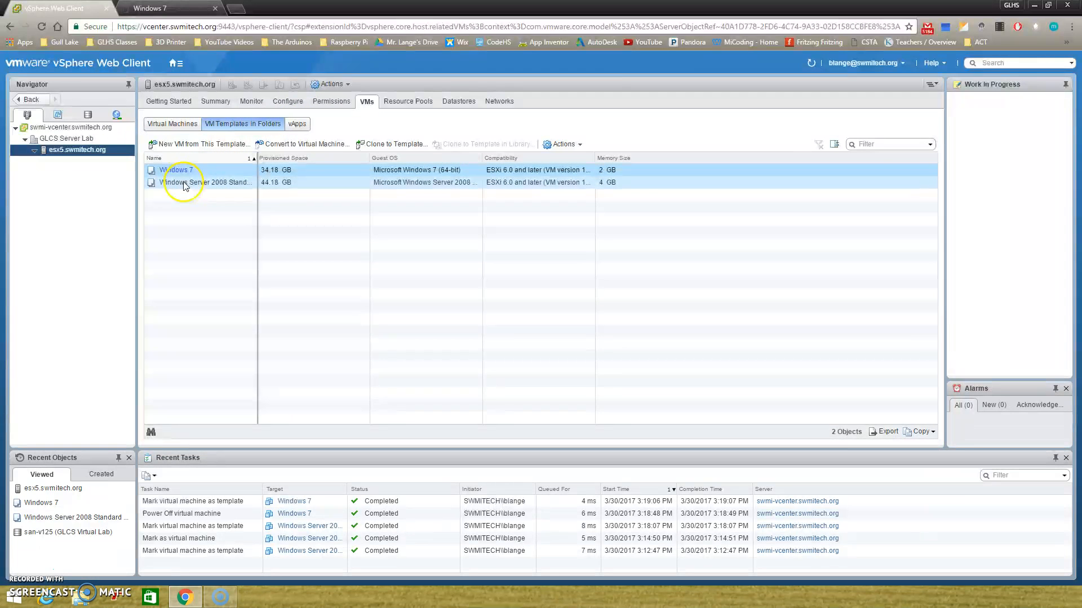
left_click(66, 140)
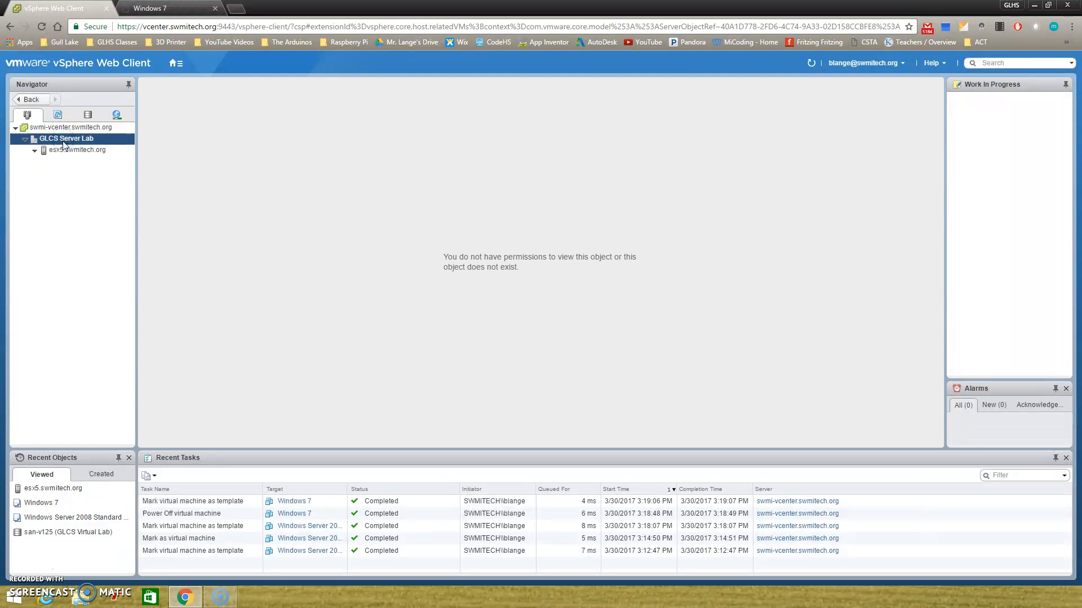
left_click(65, 148)
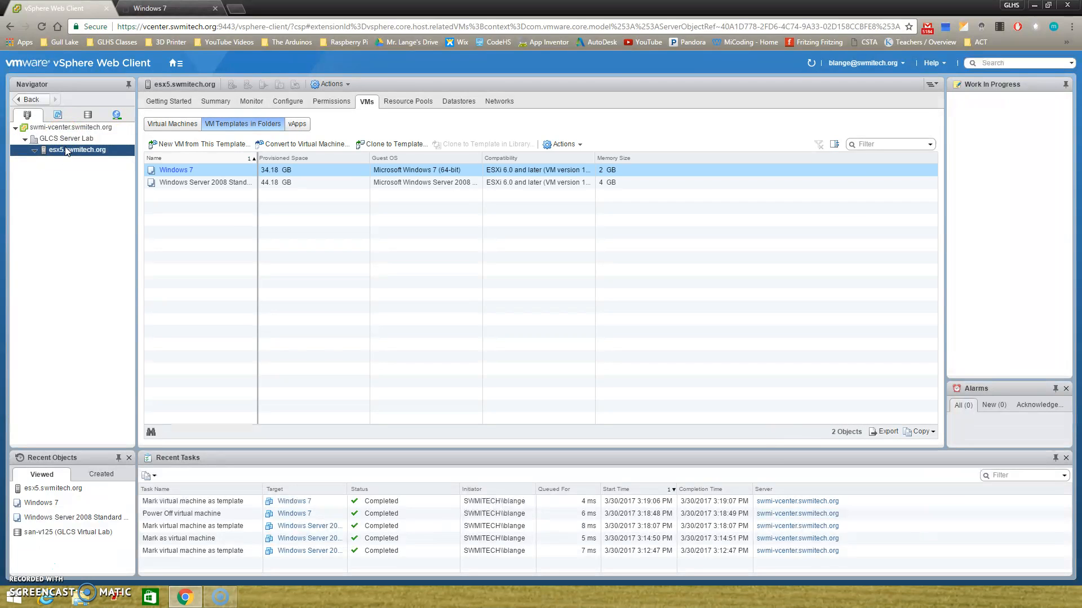
right_click(174, 175)
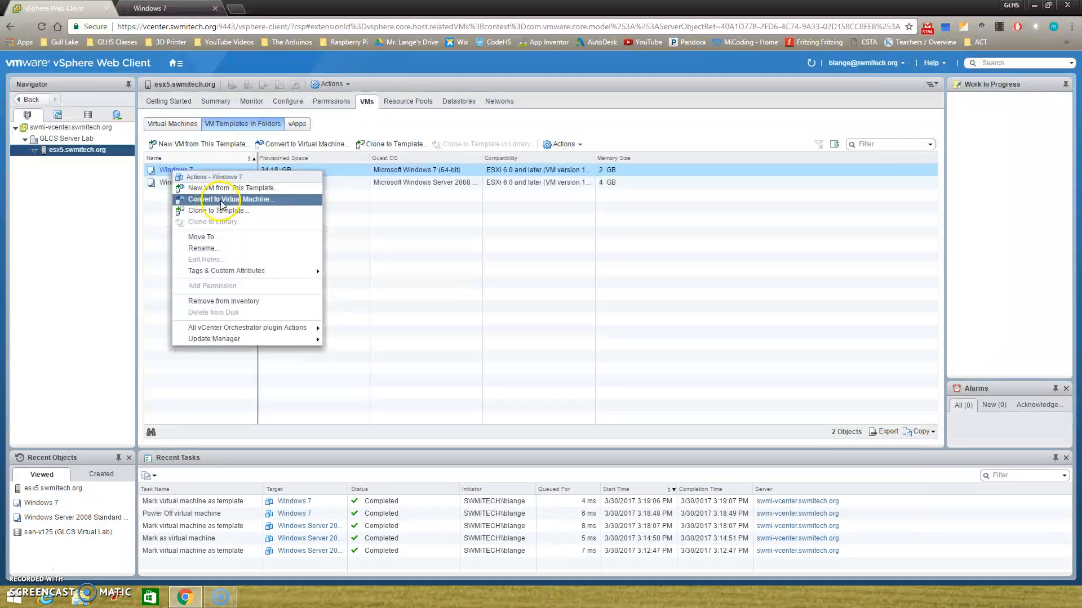
left_click(413, 251)
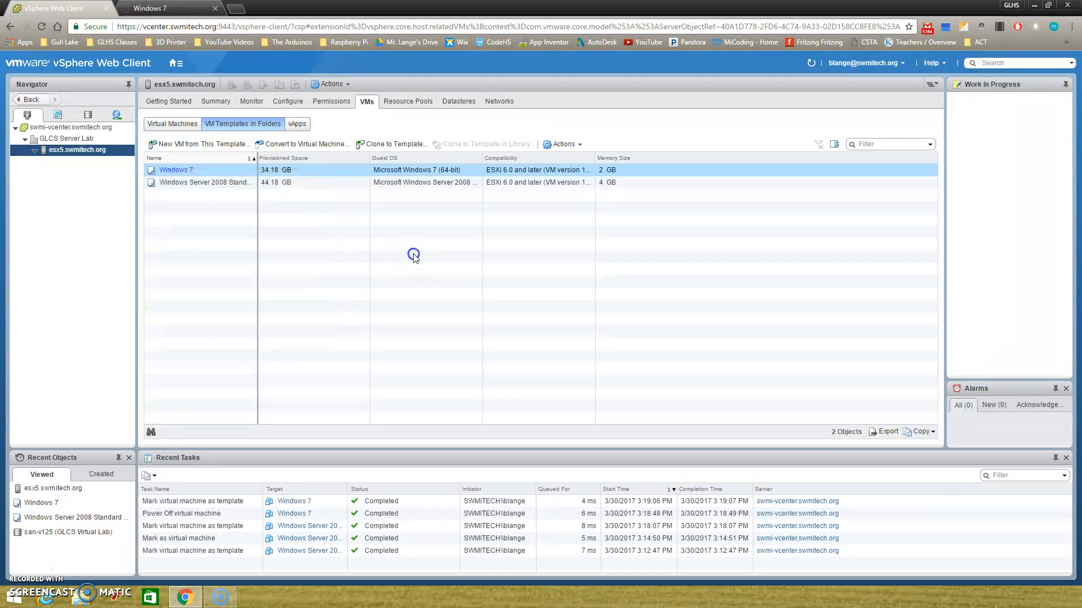
- Start deploying a new virtual machine from the Windows 7 template and name it "Windows 7 Enterprise 64bit"
right_click(189, 172)
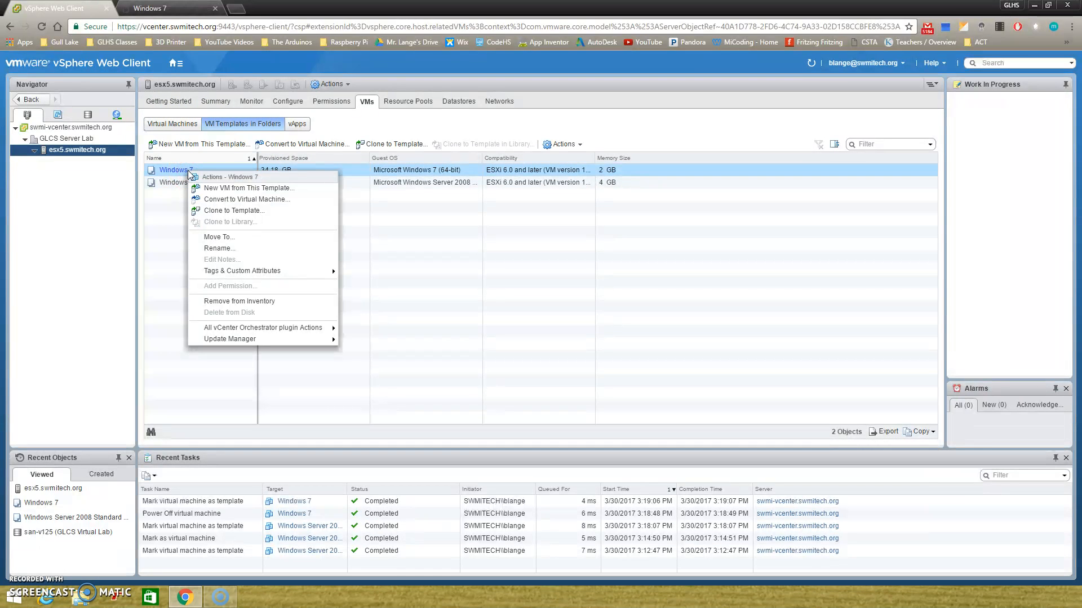
left_click(245, 190)
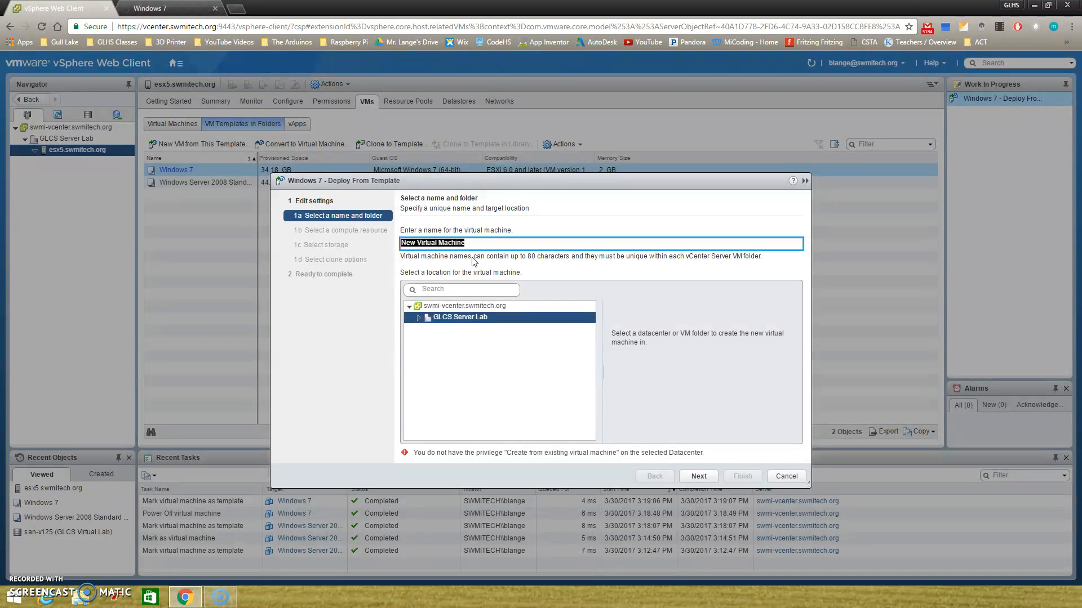
type("Windows7Ente")
key("Left")
key("Left")
key("Left")
key("Left")
key("Left")
key("Left")
type("6")
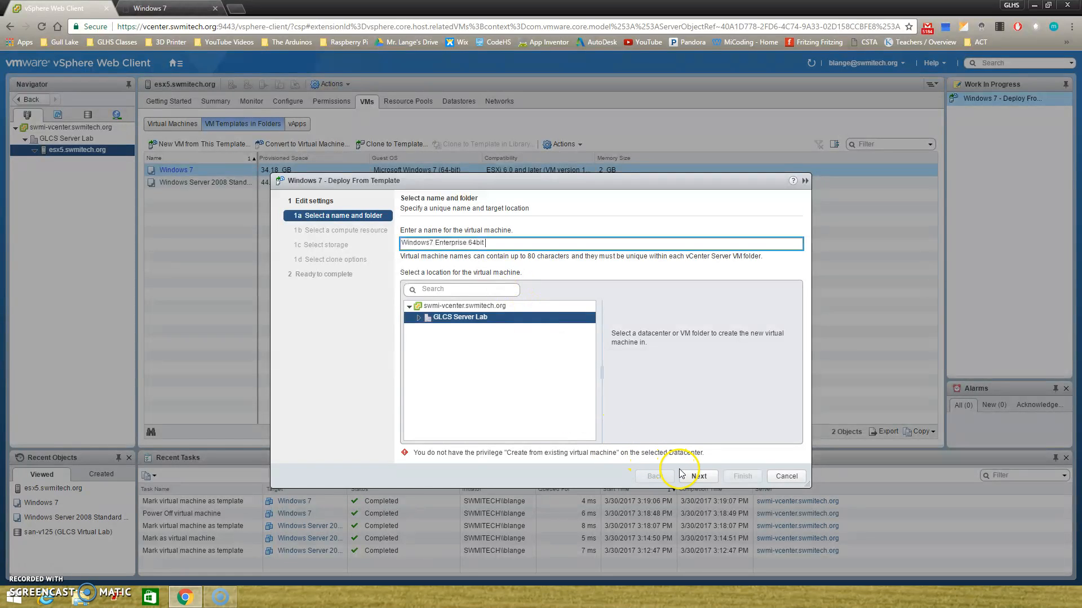
left_click(429, 243)
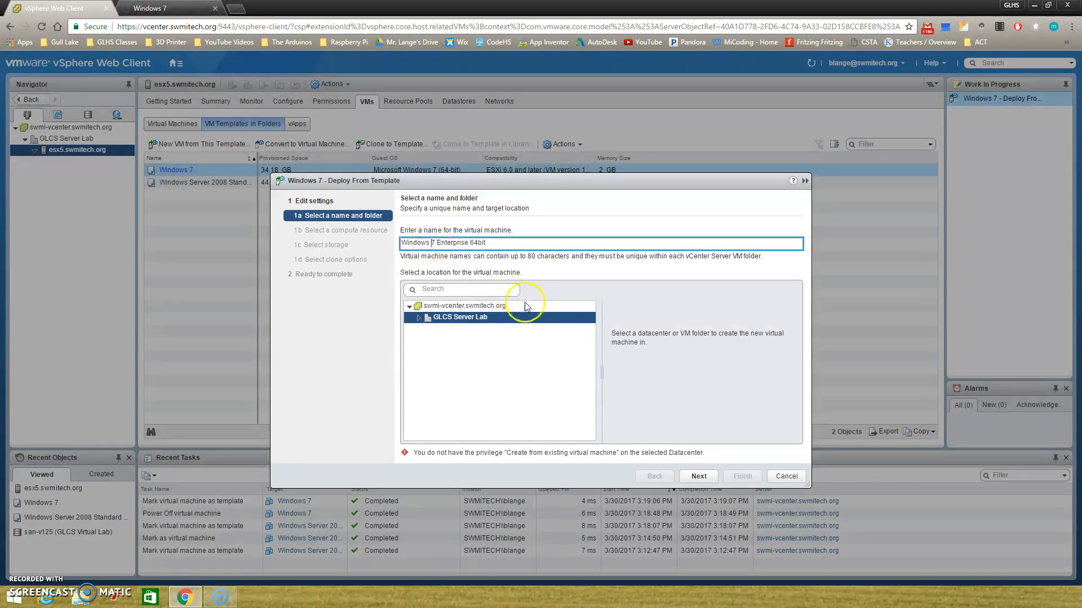
- Set the new virtual machine's location to the GLCS Server Lab folder inside the GLCS Server Lab datacenter
left_click(699, 477)
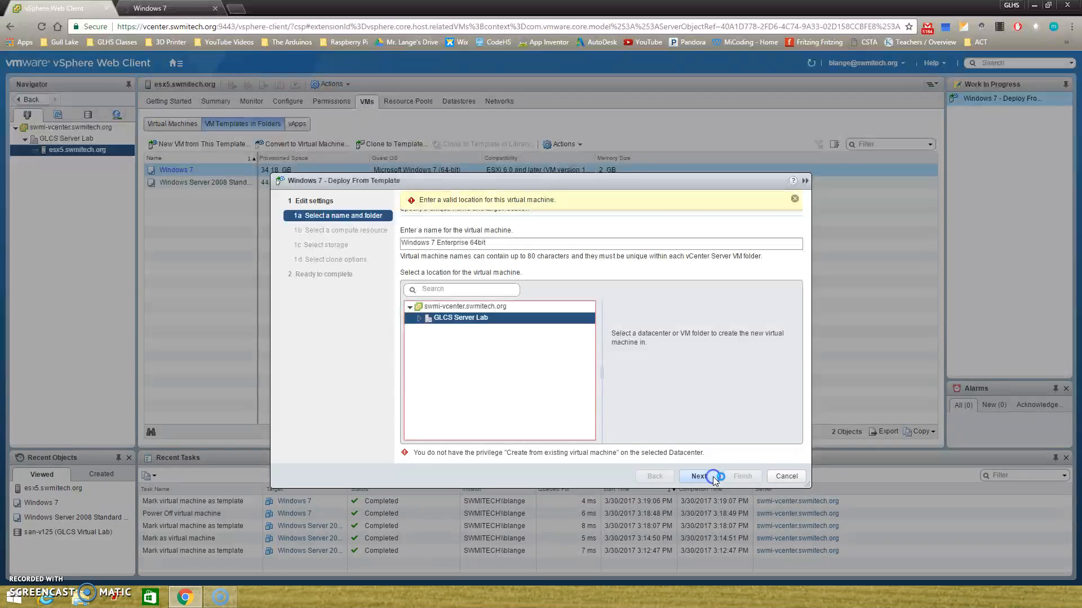
left_click(420, 318)
left_click(464, 331)
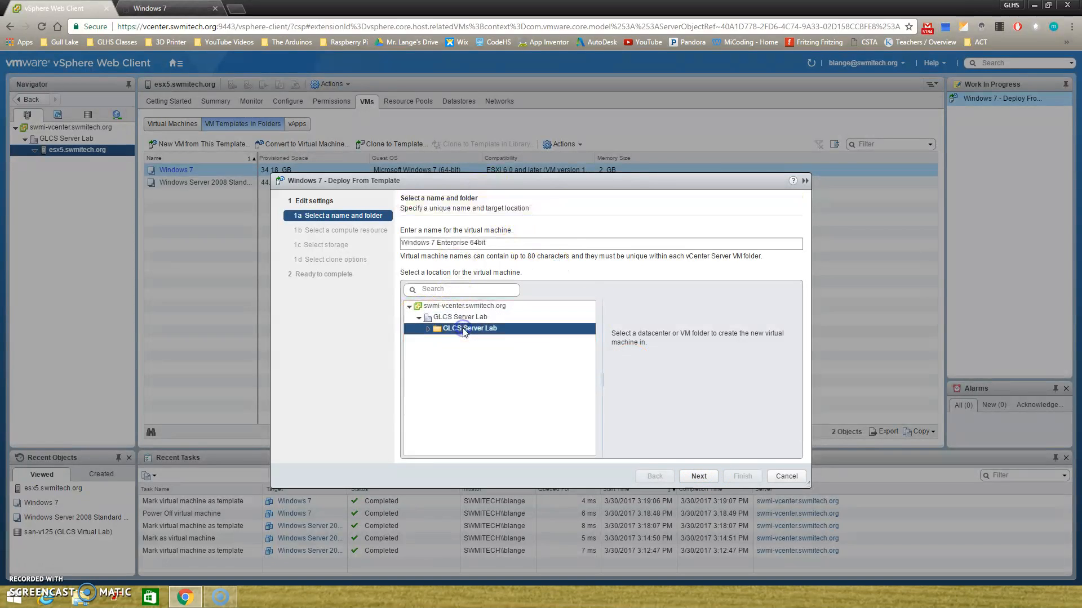
left_click(709, 481)
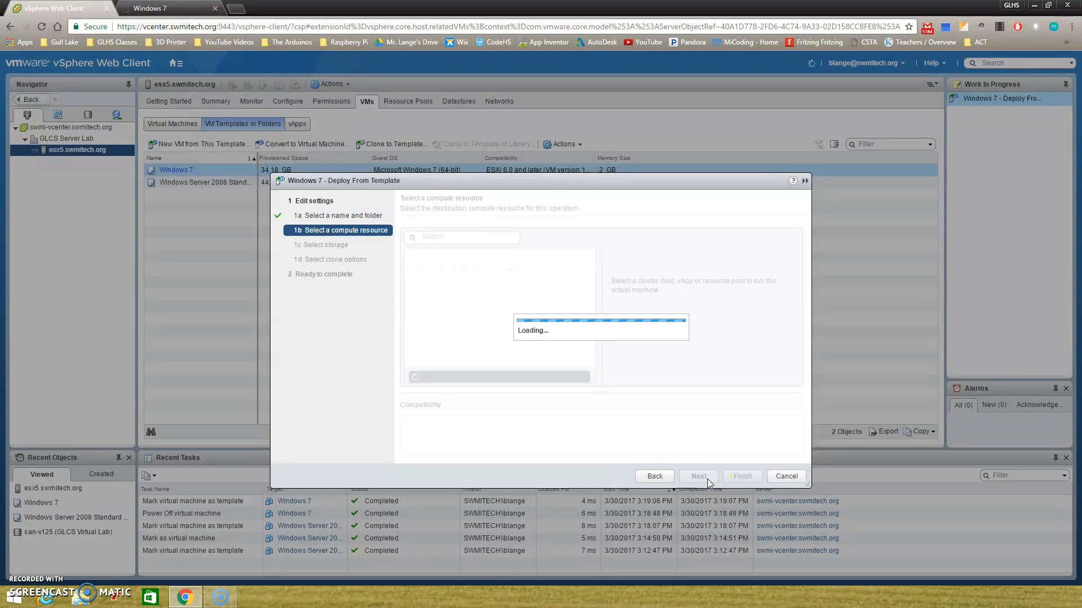
- Choose esx5.swmitech.org as the compute resource and accept the san-v125 (GLCS Virtual Lab) datastore with the disk format same as source
left_click(707, 478)
left_click(658, 423)
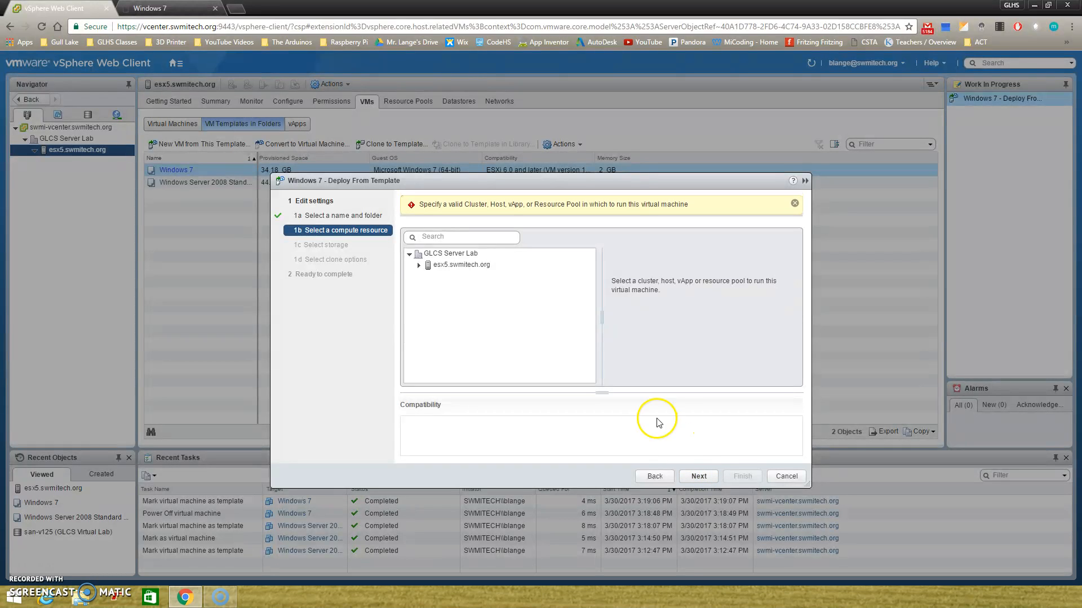
left_click(470, 265)
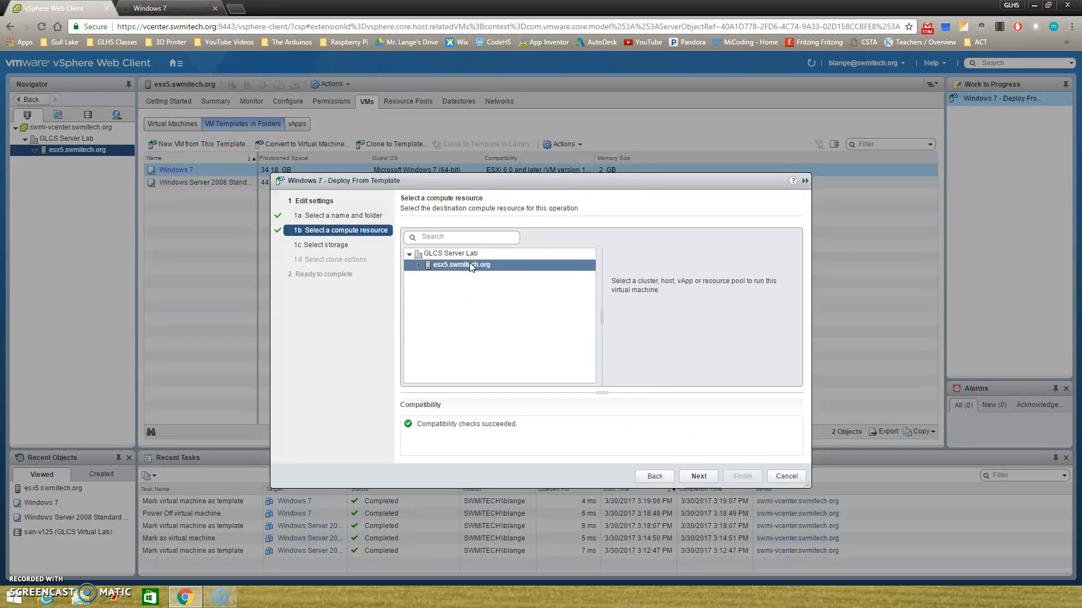
left_click(696, 476)
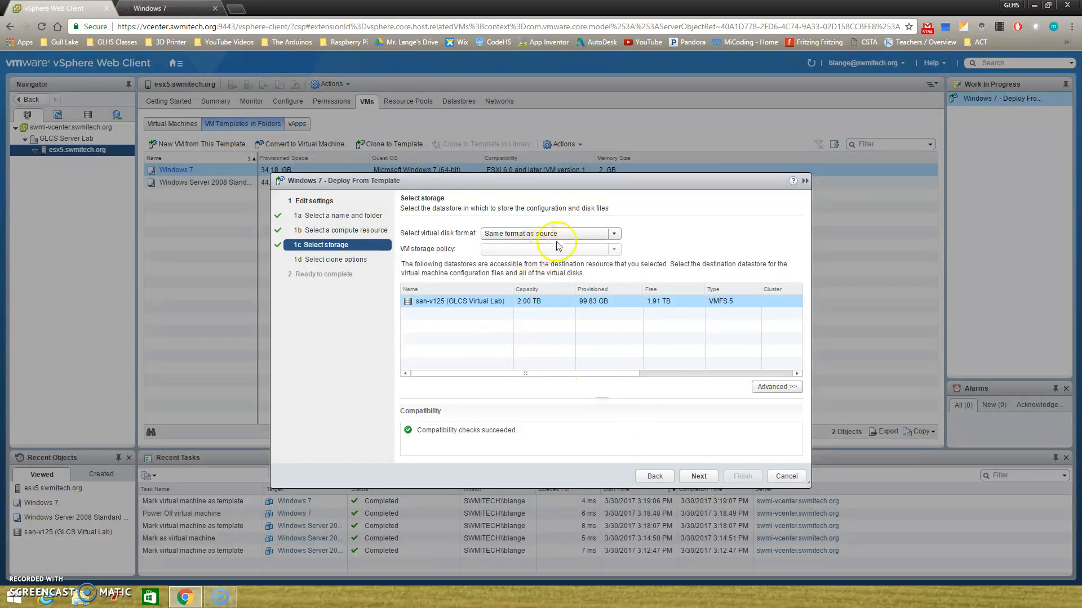
left_click(699, 476)
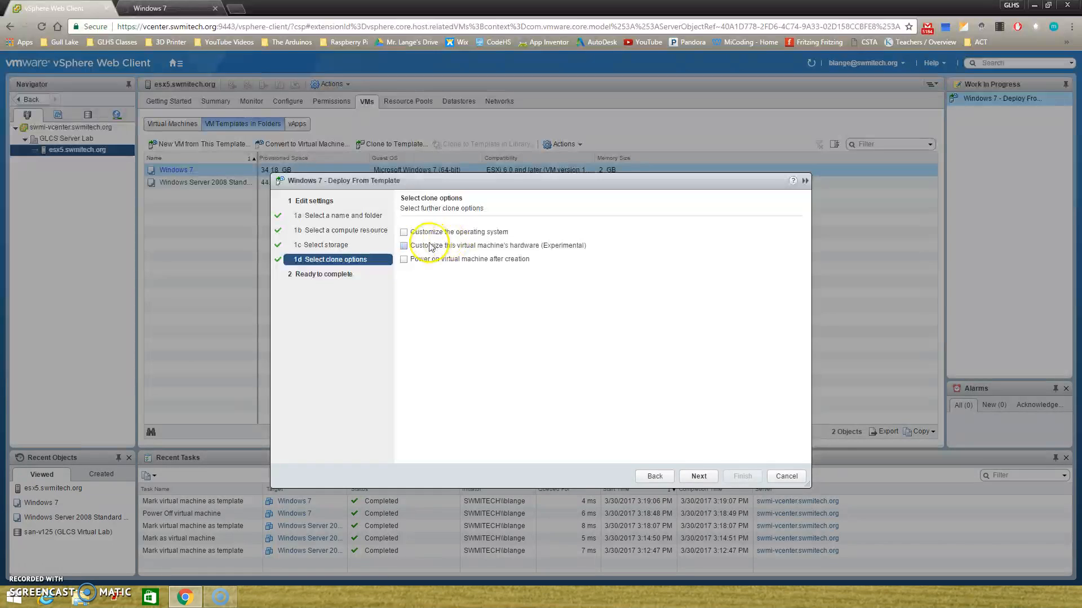
- Finish deploying the Windows 7 Enterprise 64bit virtual machine without selecting any clone options
left_click(699, 477)
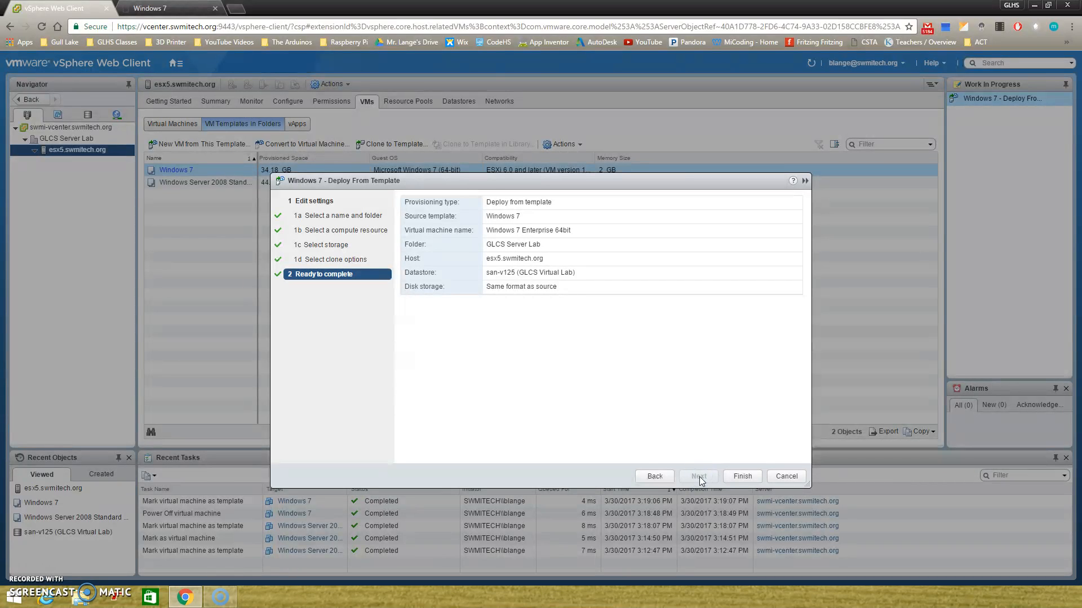
left_click(738, 477)
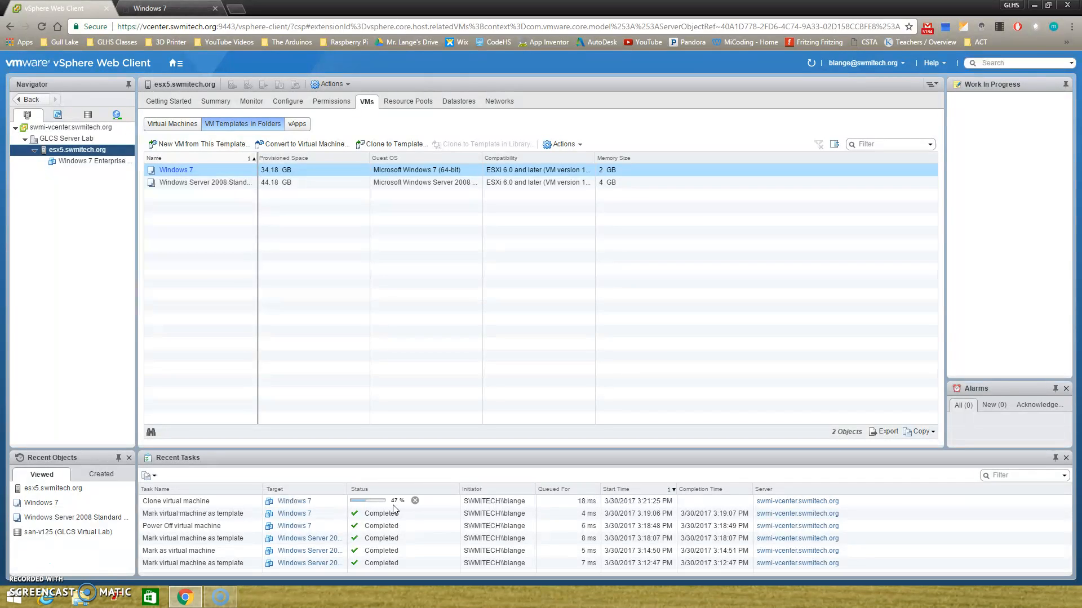
- Browse the files of the san-v125 (GLCS Virtual Lab) datastore and look through the ISOs and Linux folders
left_click(458, 104)
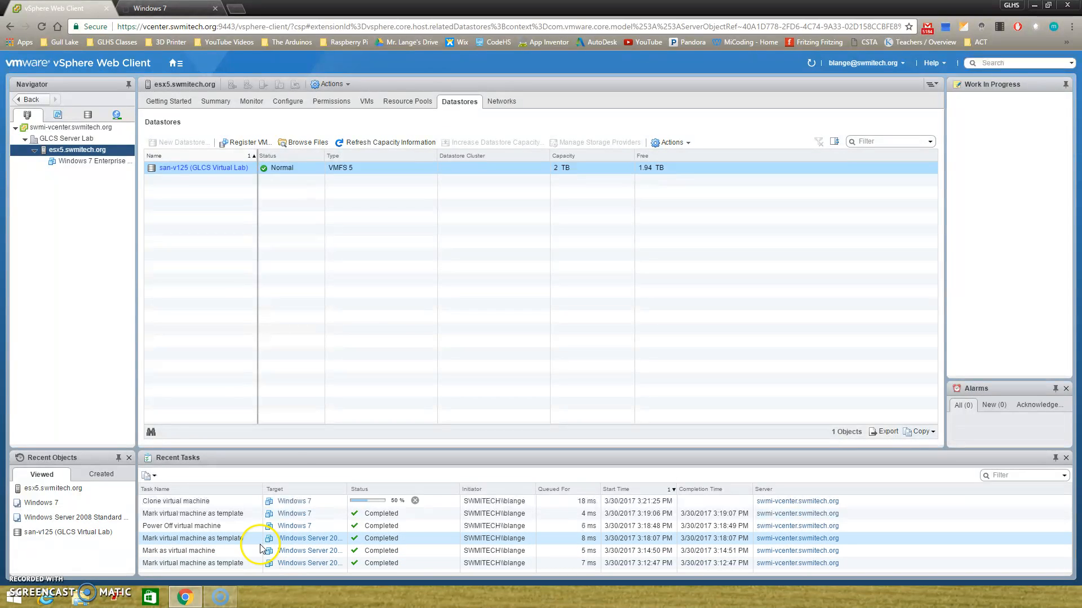
left_click(179, 169)
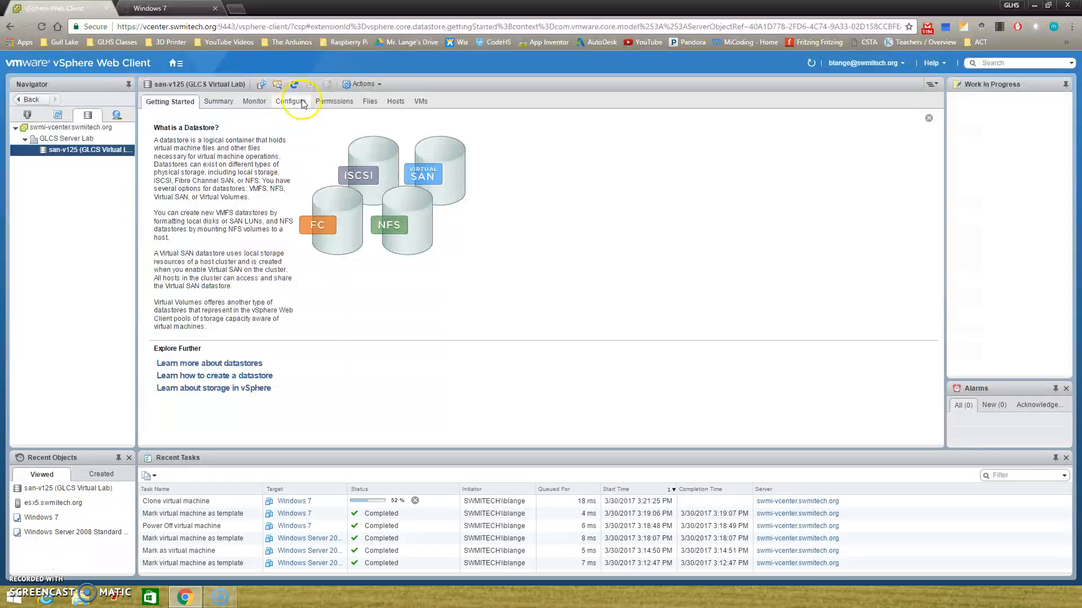
left_click(370, 102)
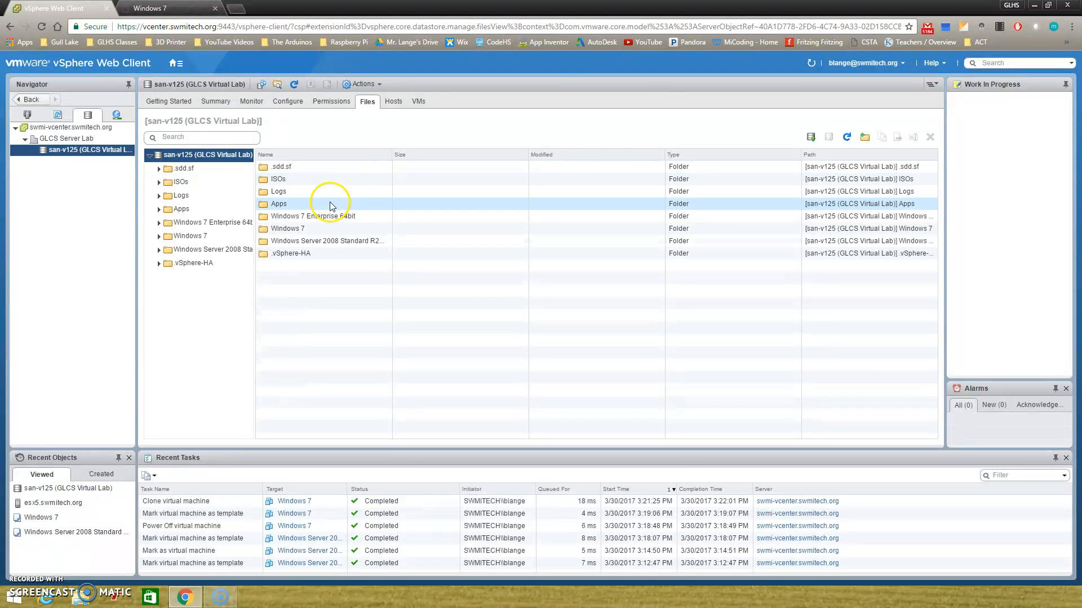
double_click(287, 181)
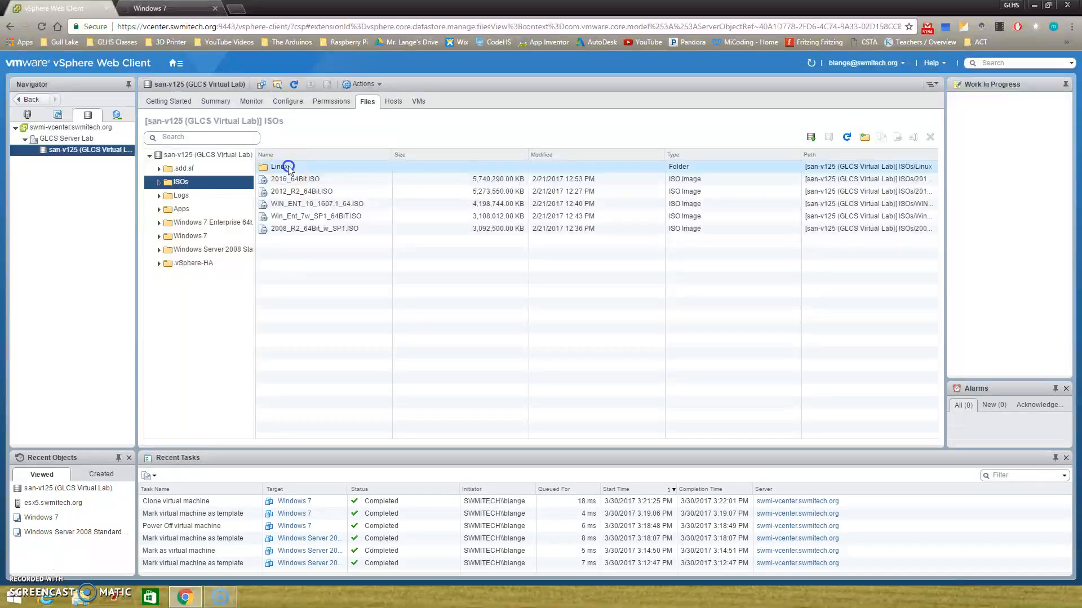
double_click(282, 167)
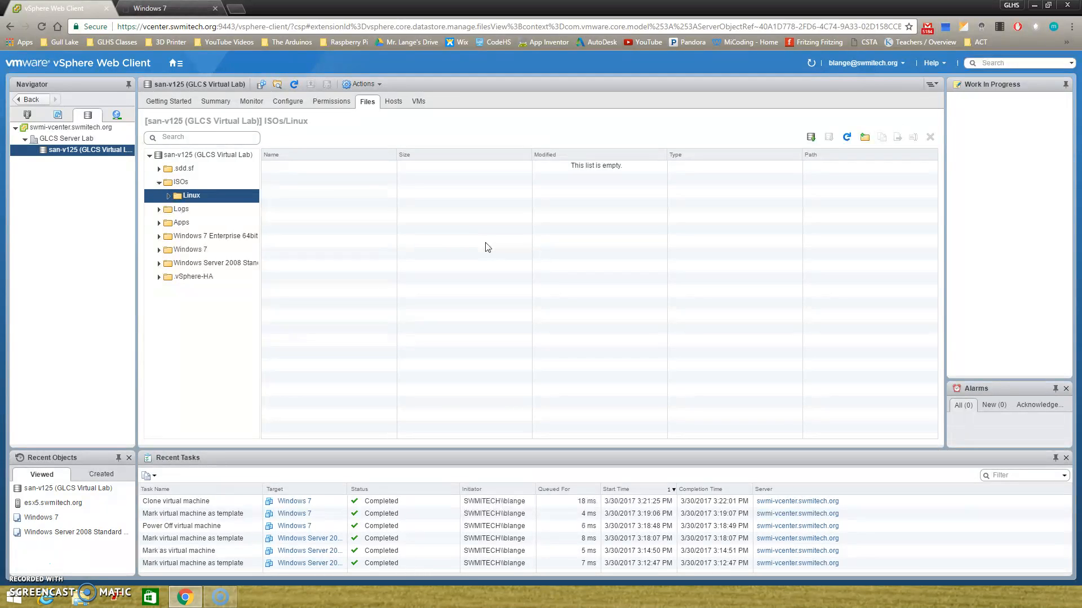
- Upload the ubuntu-14.04.4-desktop-amd64 disc image from the local Linux_ISO folder to the datastore's ISOs folder
left_click(186, 183)
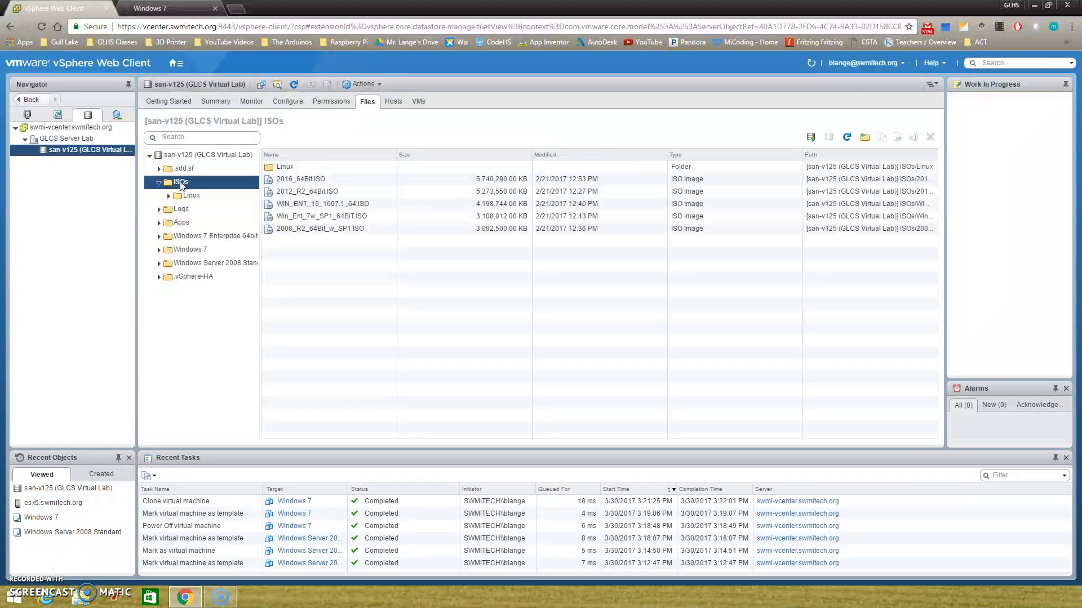
left_click(293, 167)
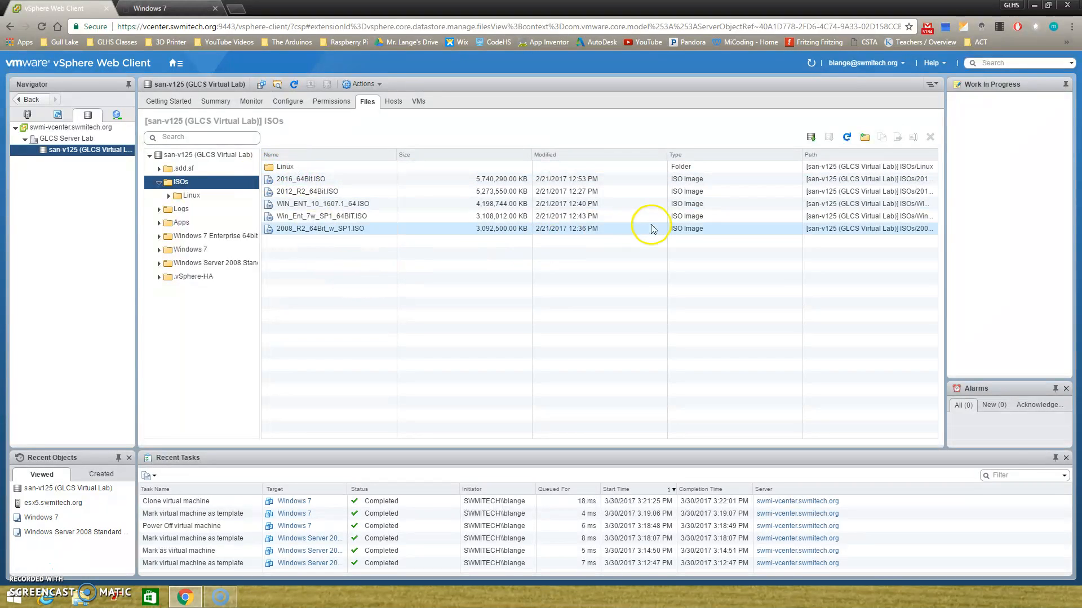
left_click(812, 137)
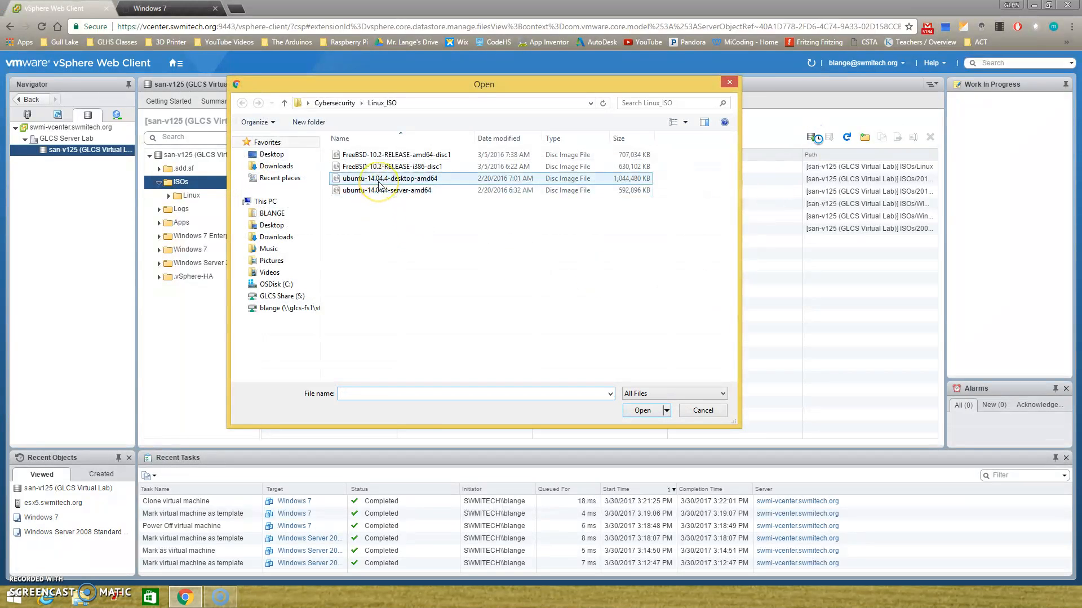
double_click(379, 181)
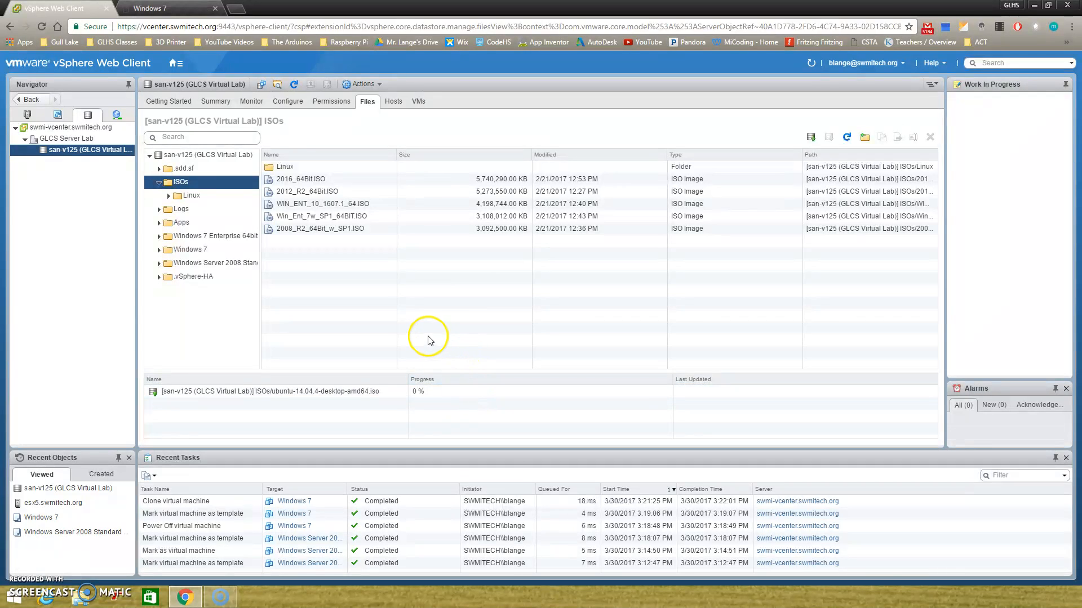
- Review the storage, hosts and clusters, and VMs and templates inventories of swmi-vcenter.swmitech.org
left_click(179, 106)
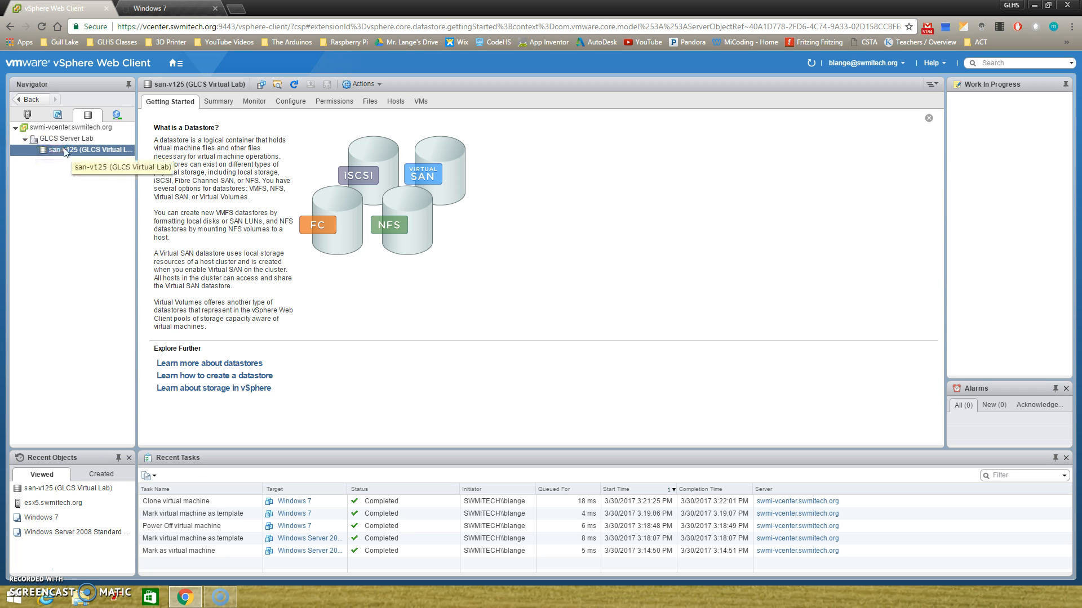
left_click(18, 130)
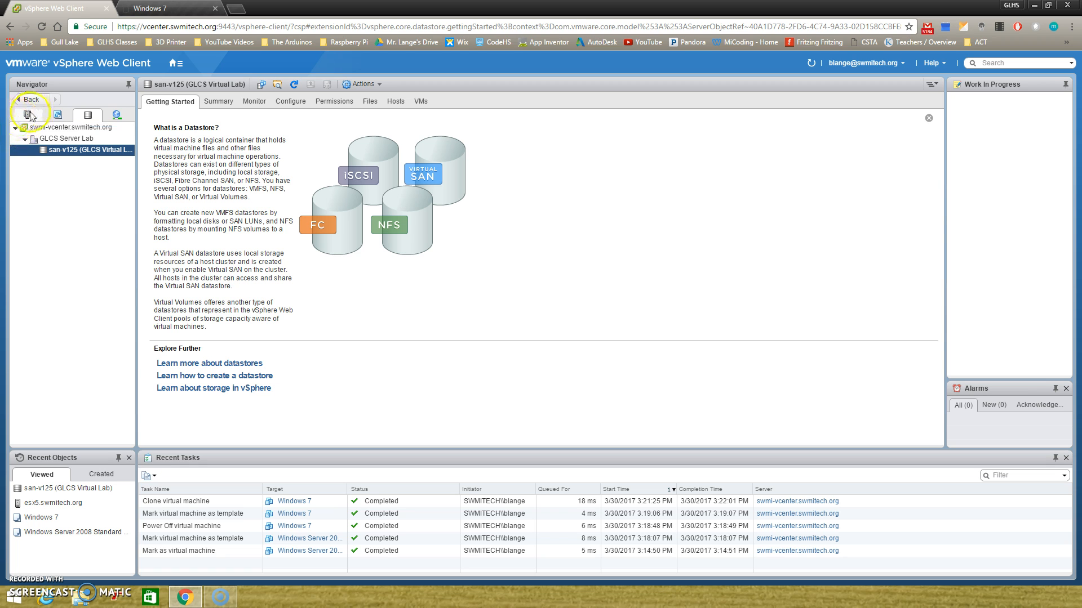
left_click(29, 116)
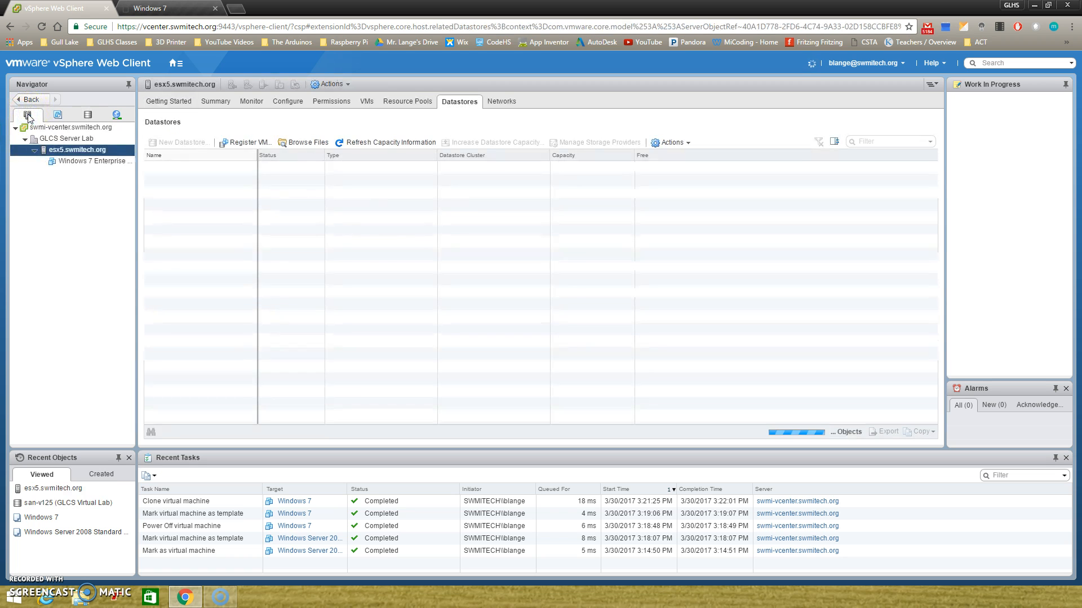
left_click(77, 163)
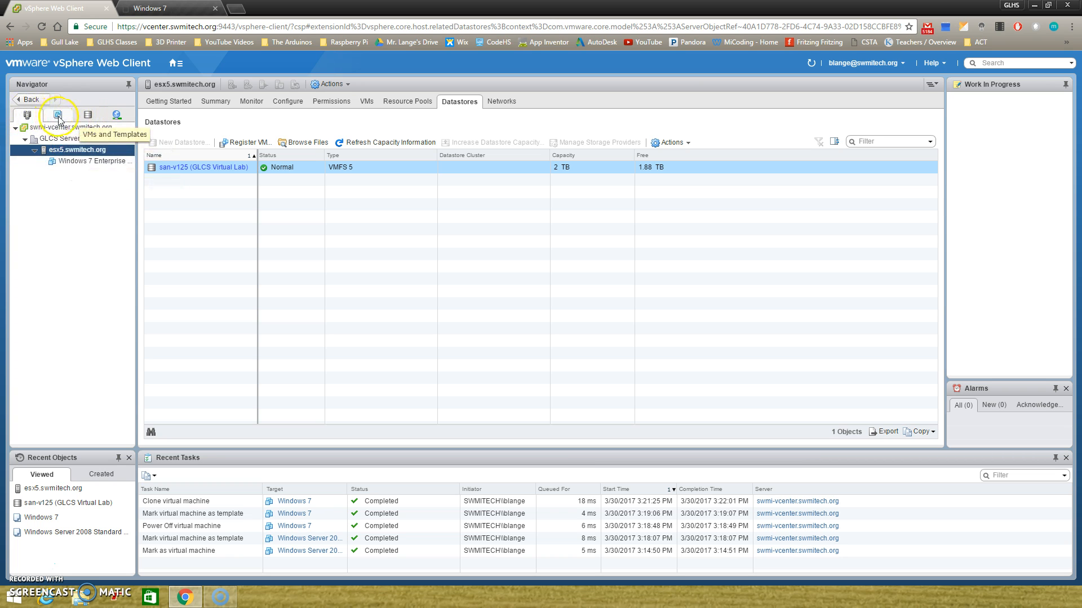
left_click(28, 117)
left_click(87, 114)
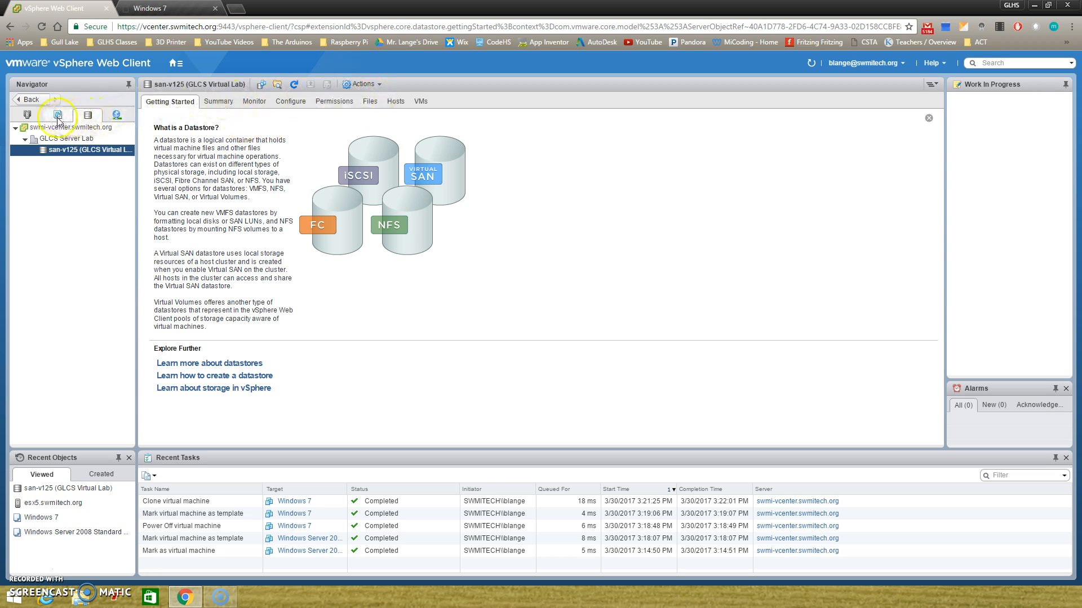
left_click(57, 116)
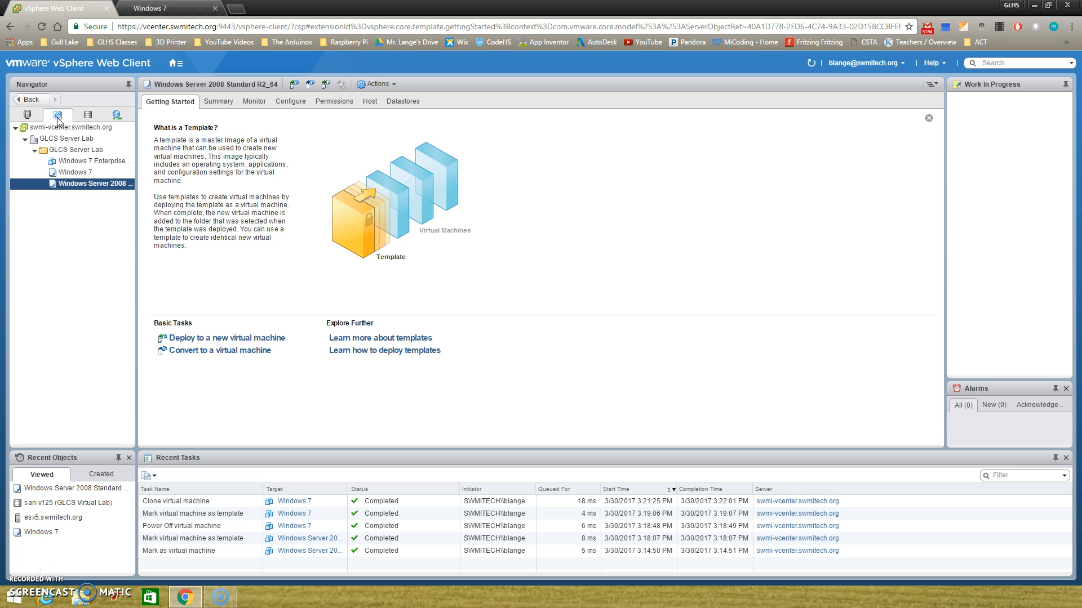
- Open the VLAN498 network in the GLCS Server Lab datacenter and examine its network protocol profile, including the IPv4 and IPv6 settings
left_click(124, 117)
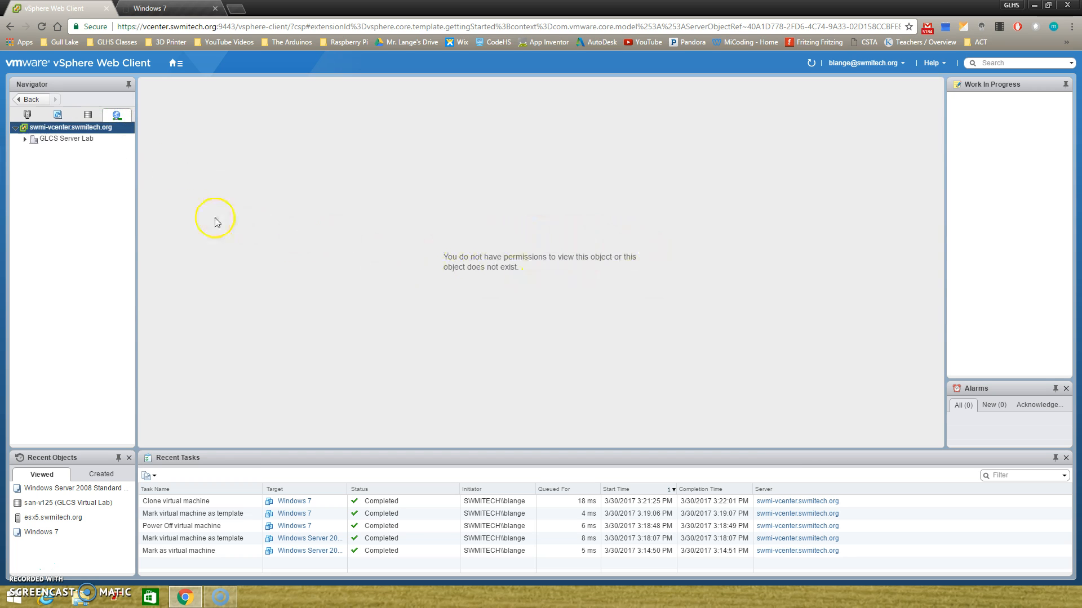
left_click(37, 140)
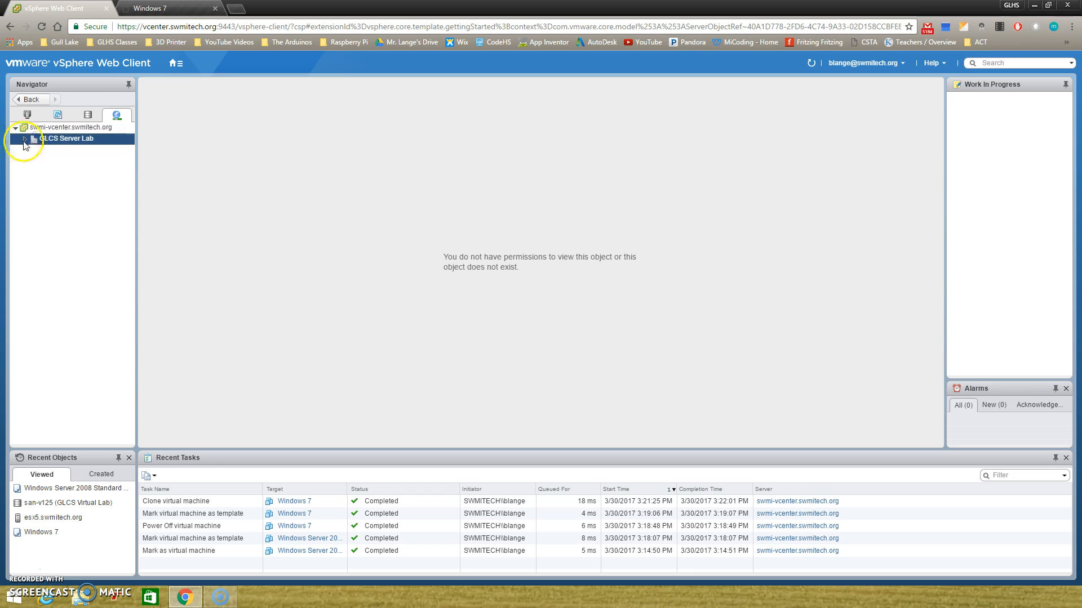
left_click(25, 139)
left_click(59, 150)
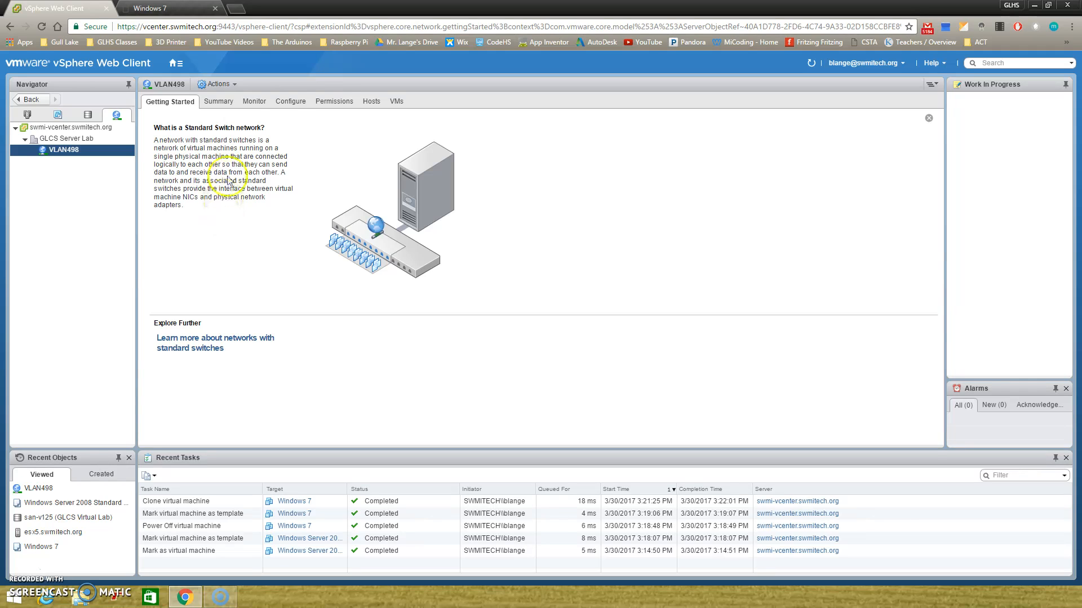
left_click(290, 101)
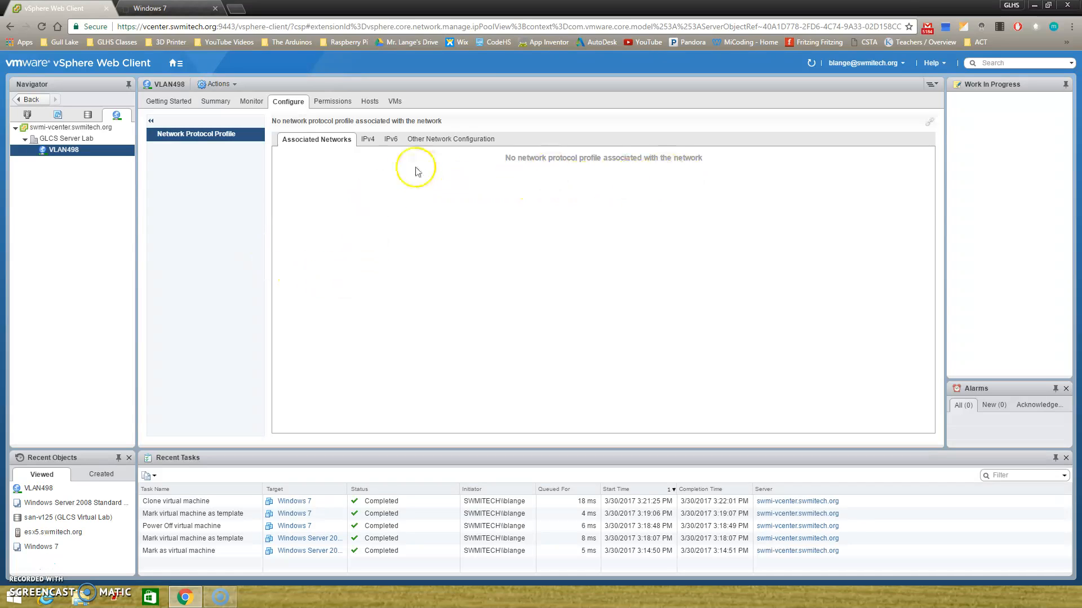
left_click(364, 140)
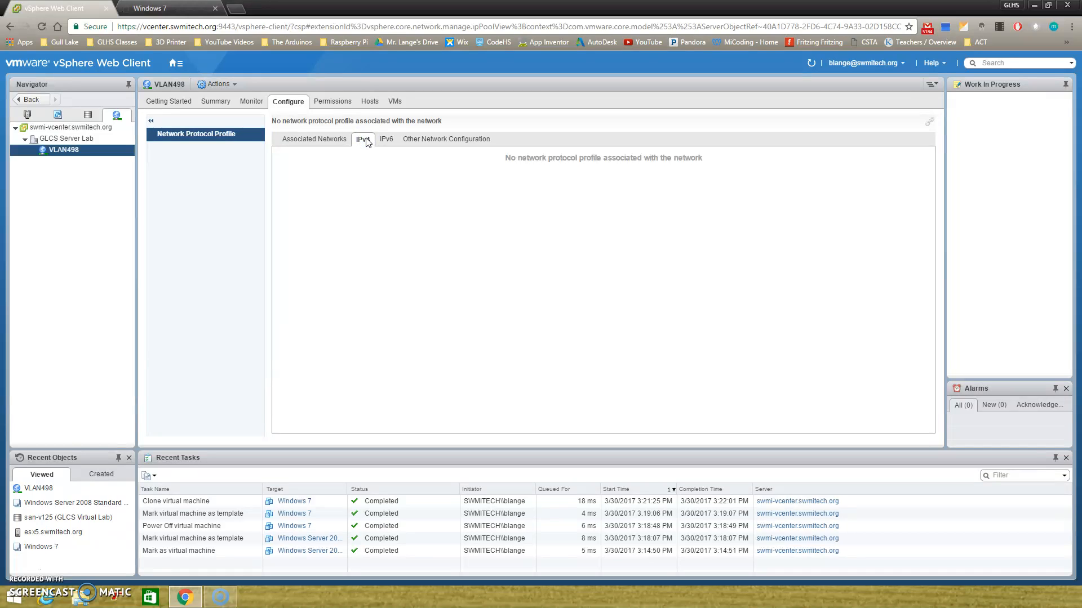
left_click(386, 140)
- Power on the Windows 7 Enterprise 64bit virtual machine on host esx5.swmitech.org
left_click(27, 115)
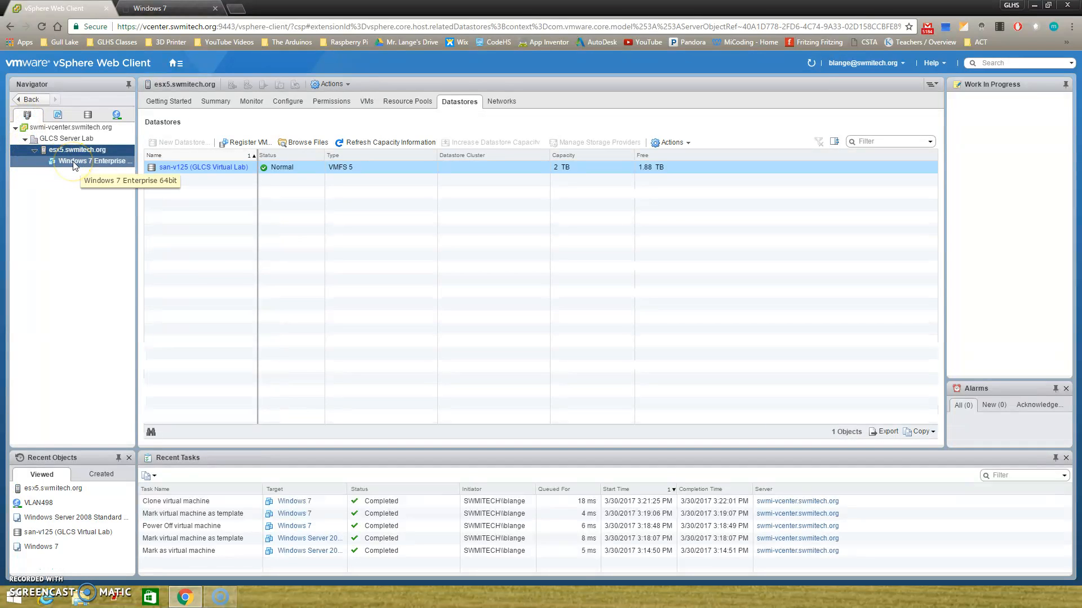
left_click(75, 162)
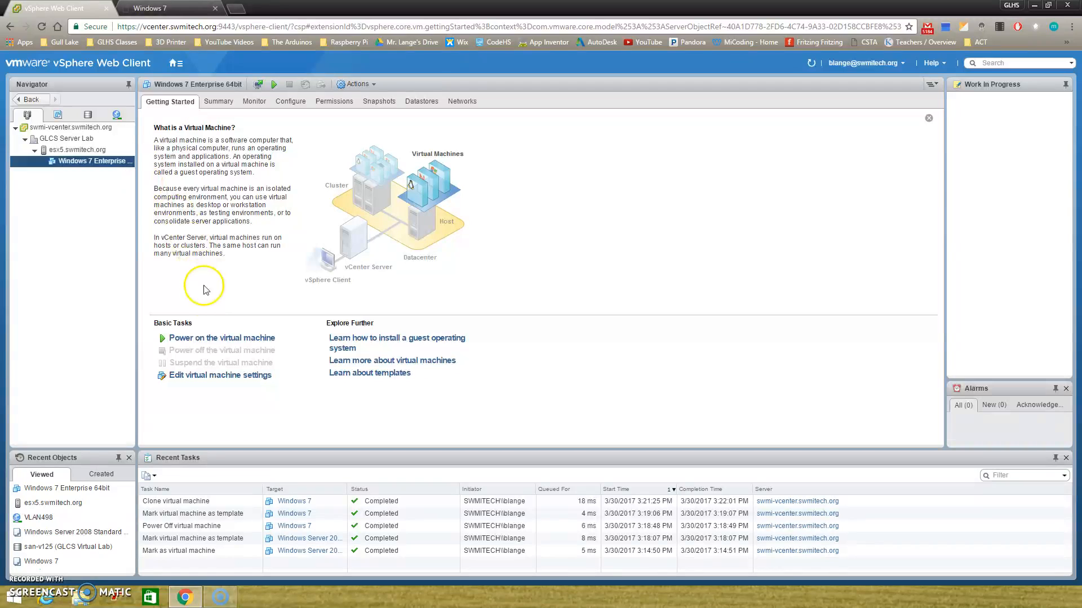
left_click(207, 338)
- Check the old Windows 7 template's disconnected console and close it
left_click(171, 59)
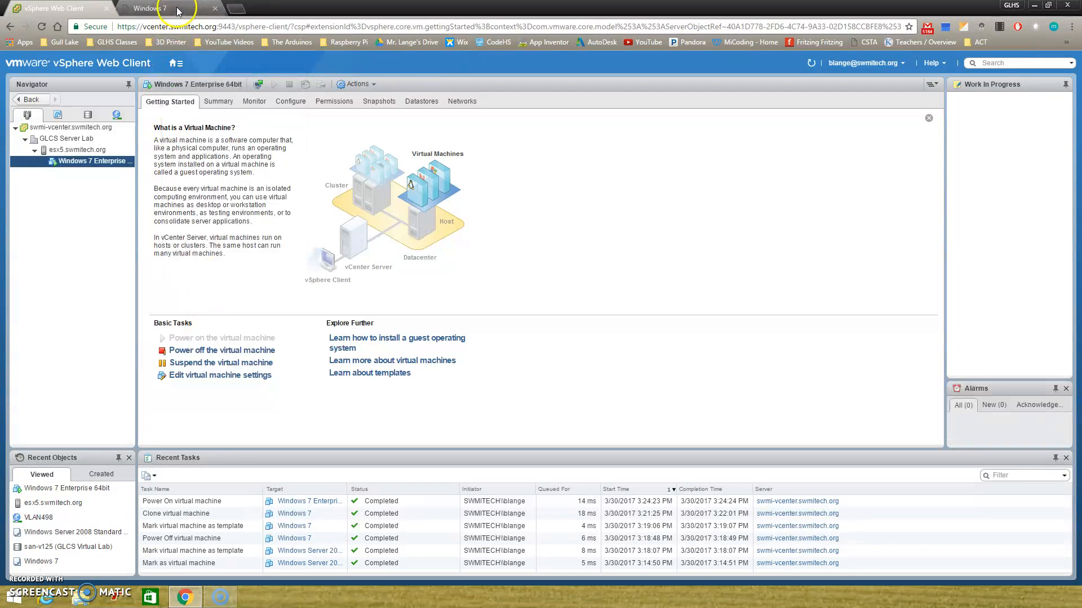
left_click(176, 9)
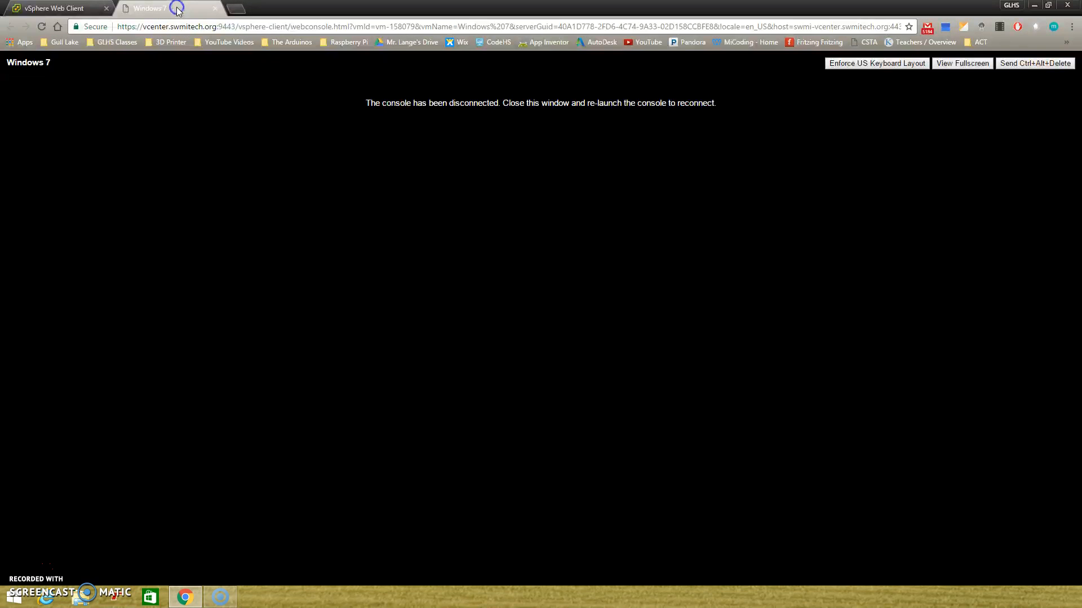
left_click(113, 9)
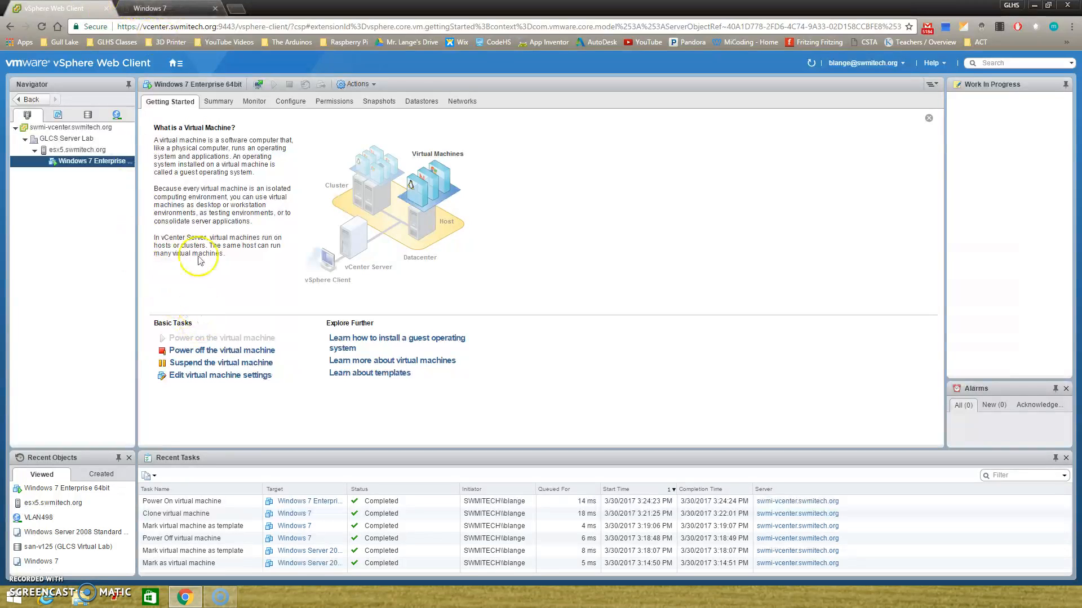
left_click(176, 62)
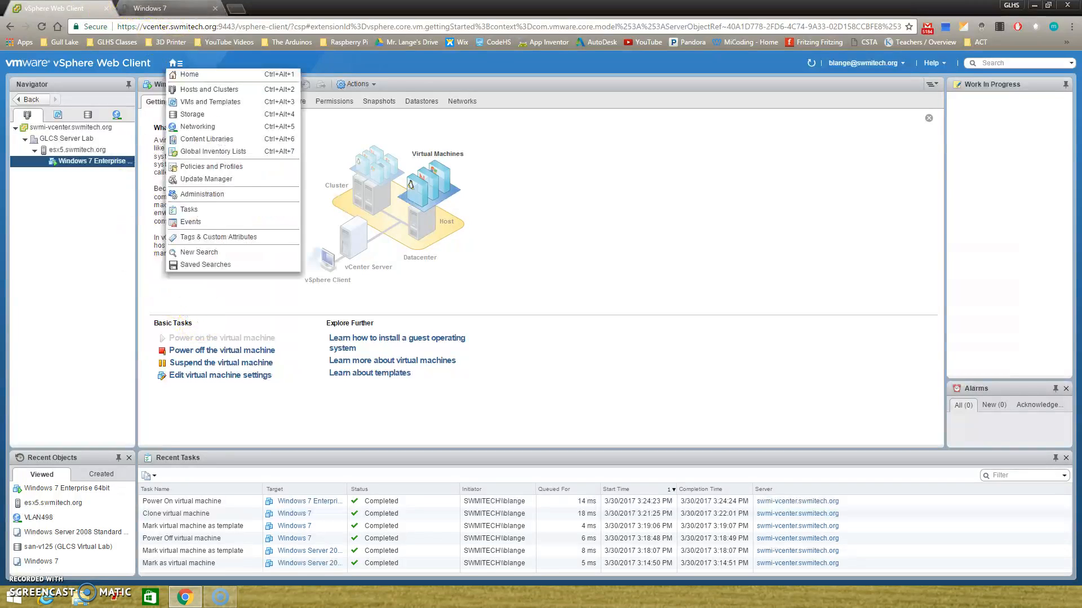
left_click(181, 9)
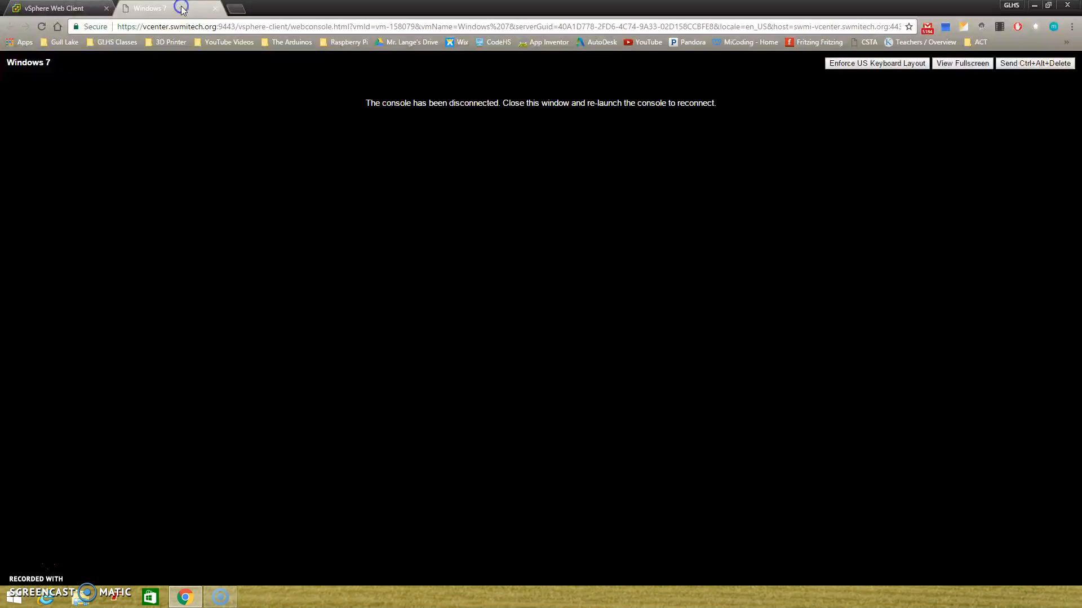
left_click(215, 8)
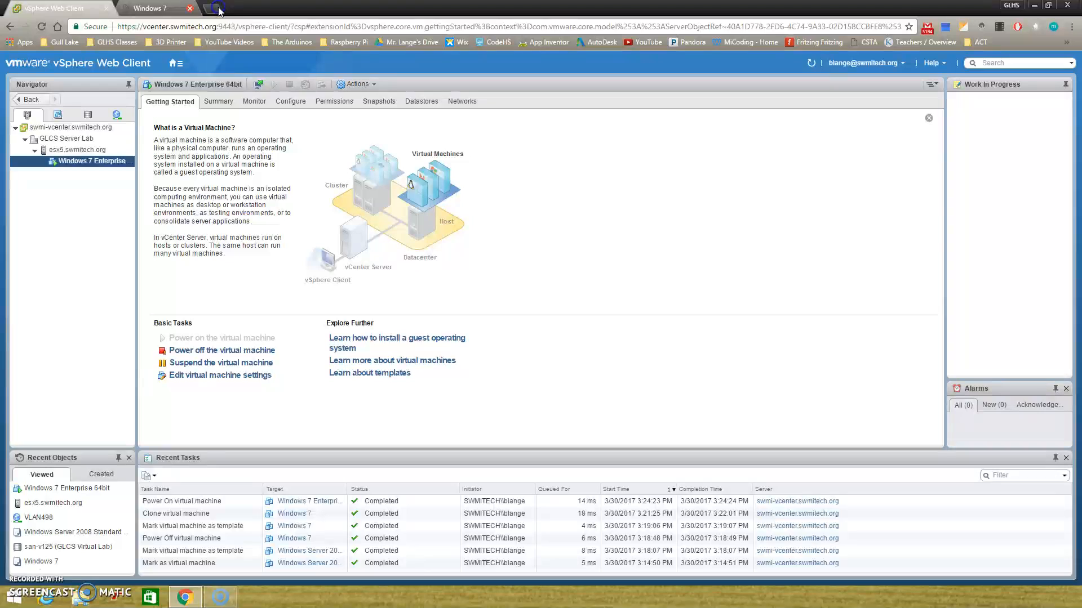
- Launch the console of the Windows 7 Enterprise 64bit virtual machine and sign in to the admin account with its password
left_click(258, 85)
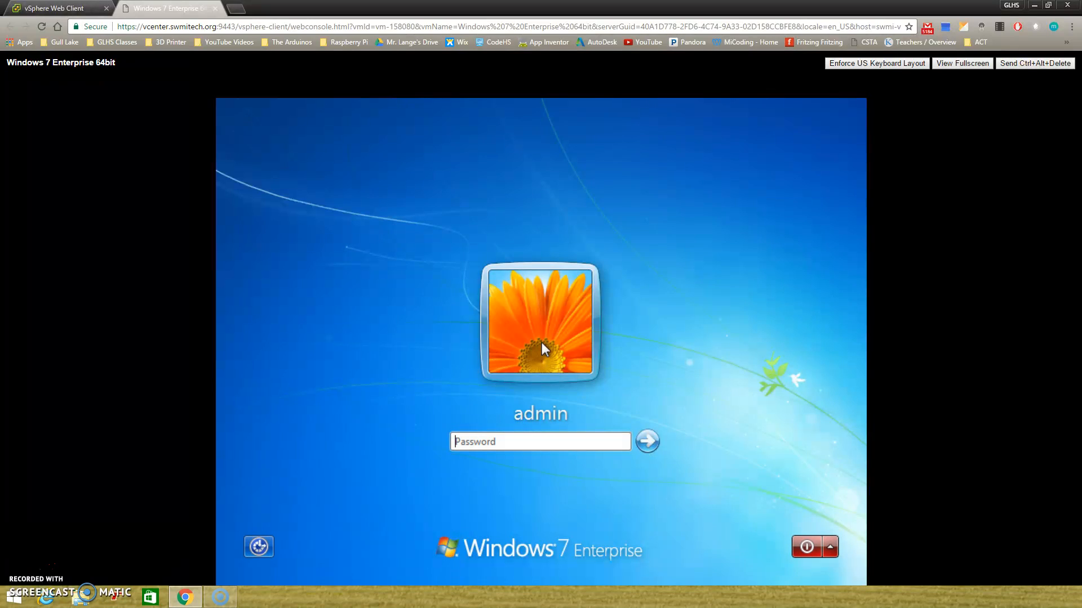
type("••••••••••••")
key("Return")
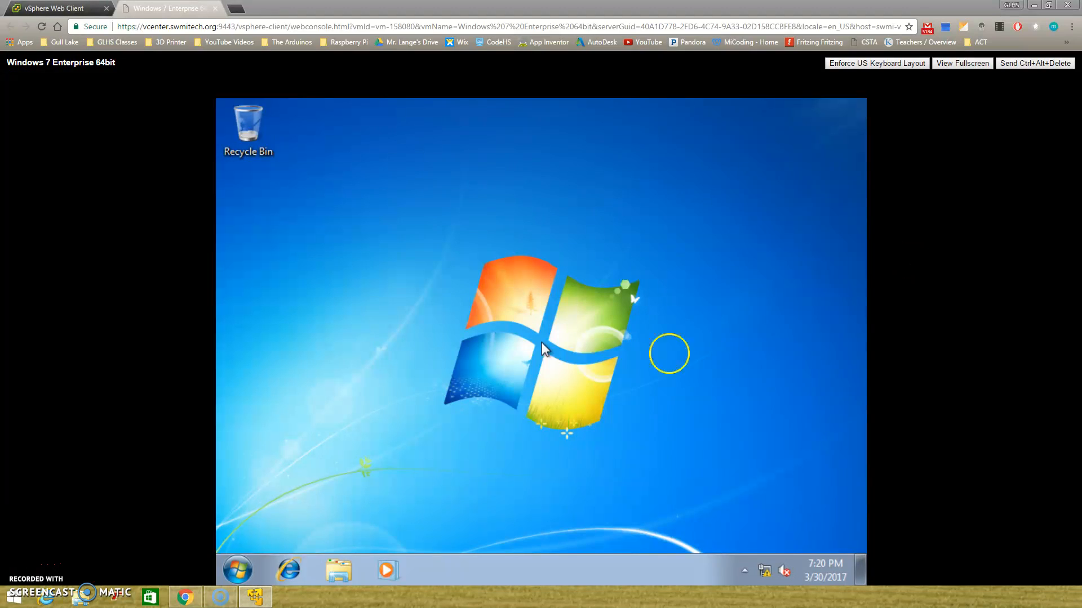
- Check the virtual machine's basic power tasks in vSphere, return to the Windows 7 Enterprise 64bit console, and shut down the guest from within Windows
left_click(54, 8)
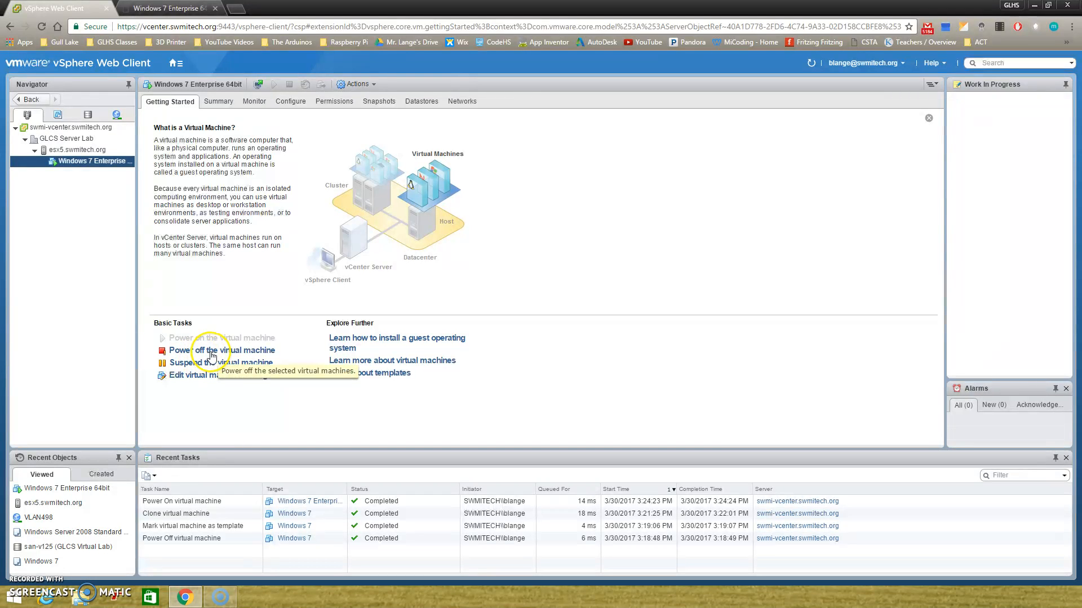
left_click(175, 8)
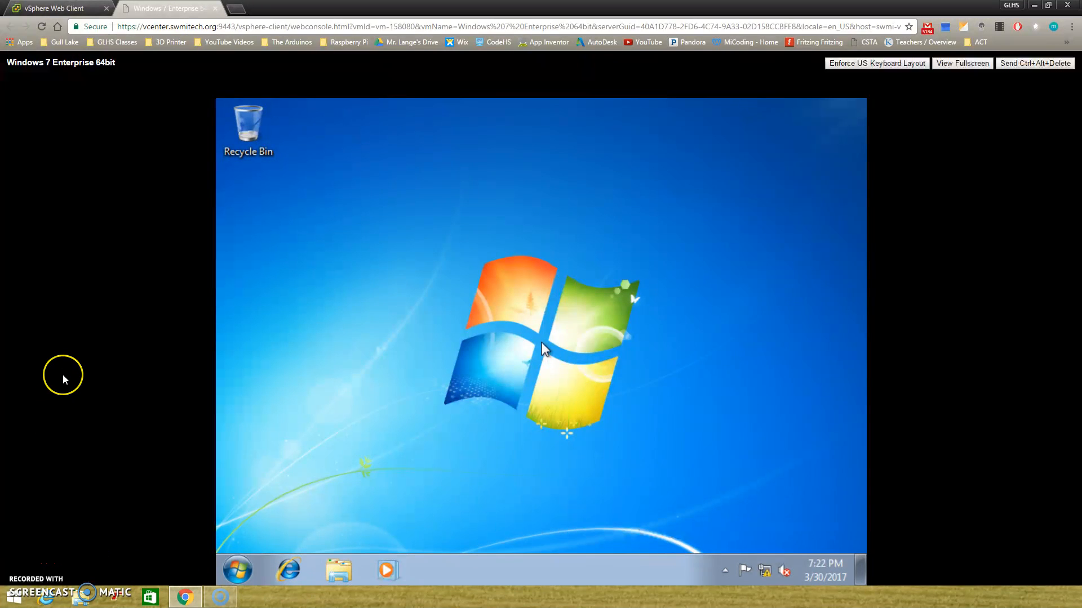
key("super")
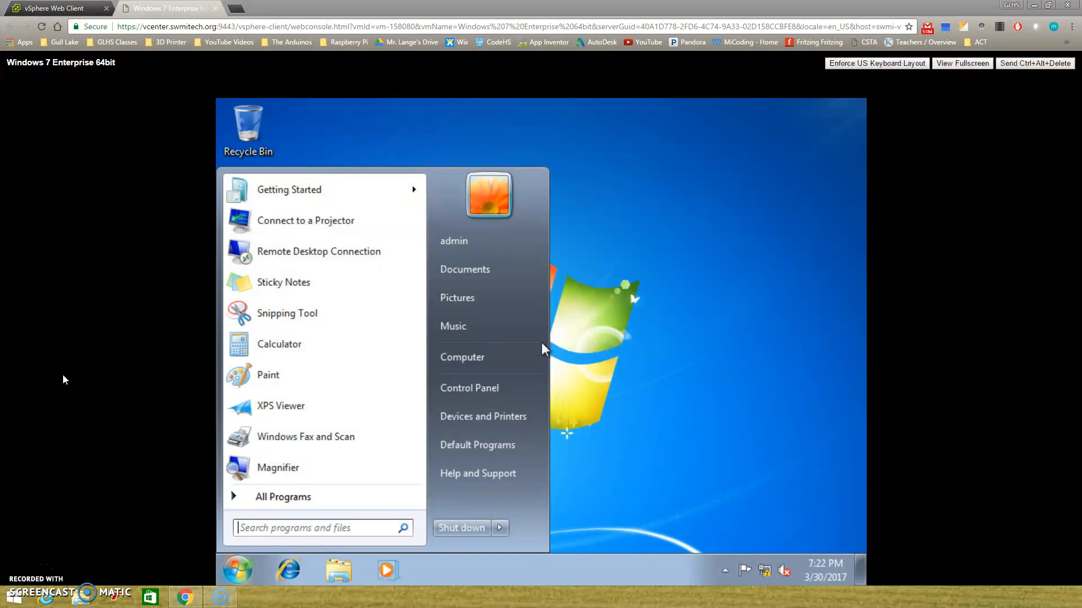
left_click(85, 348)
key("Tab")
key("Tab")
key("Tab")
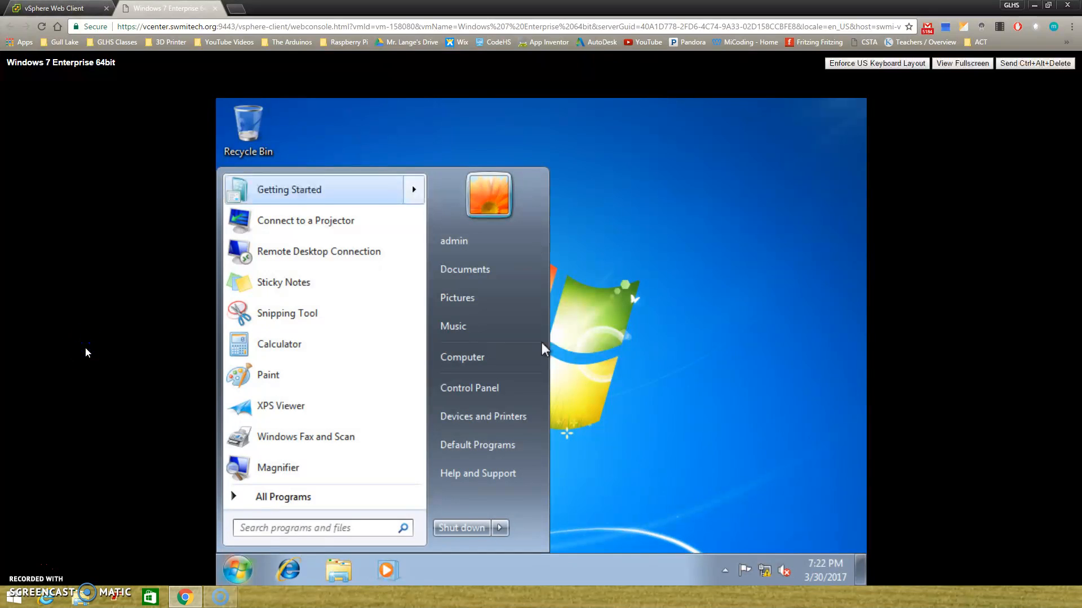
key("Tab")
key("ctrl")
key("shift+Tab")
key("shift+Tab")
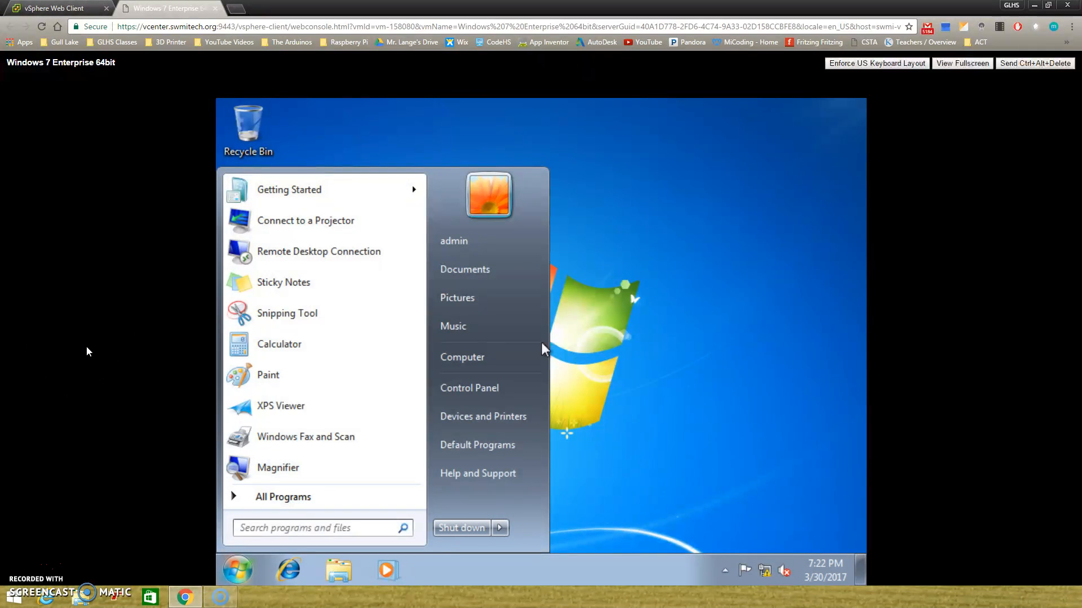
key("Return")
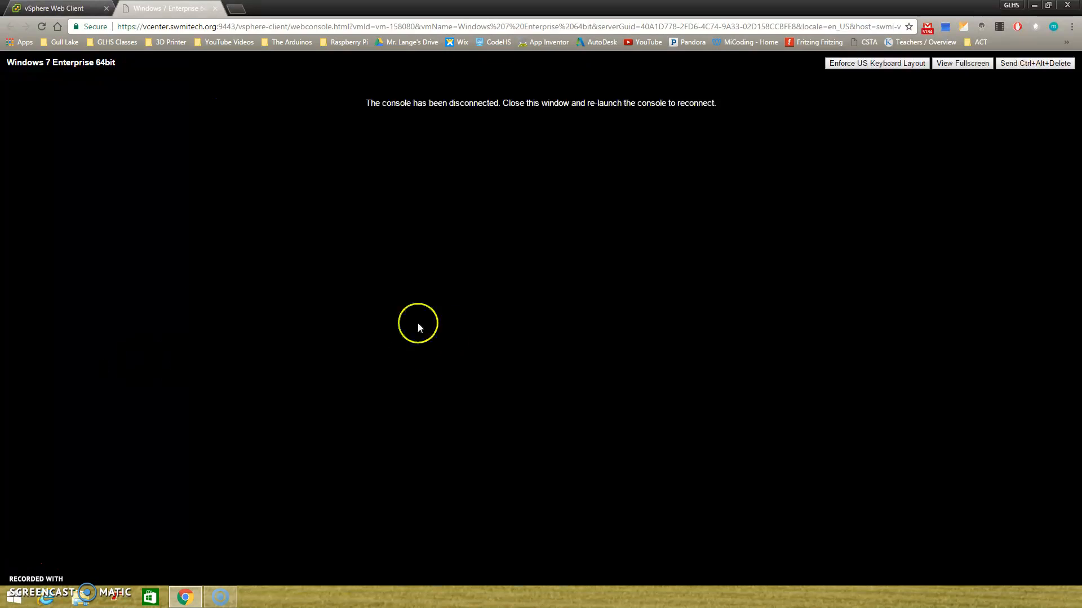
- Close the disconnected Windows 7 Enterprise 64bit console and exit the browser with the vSphere Web Client
left_click(214, 9)
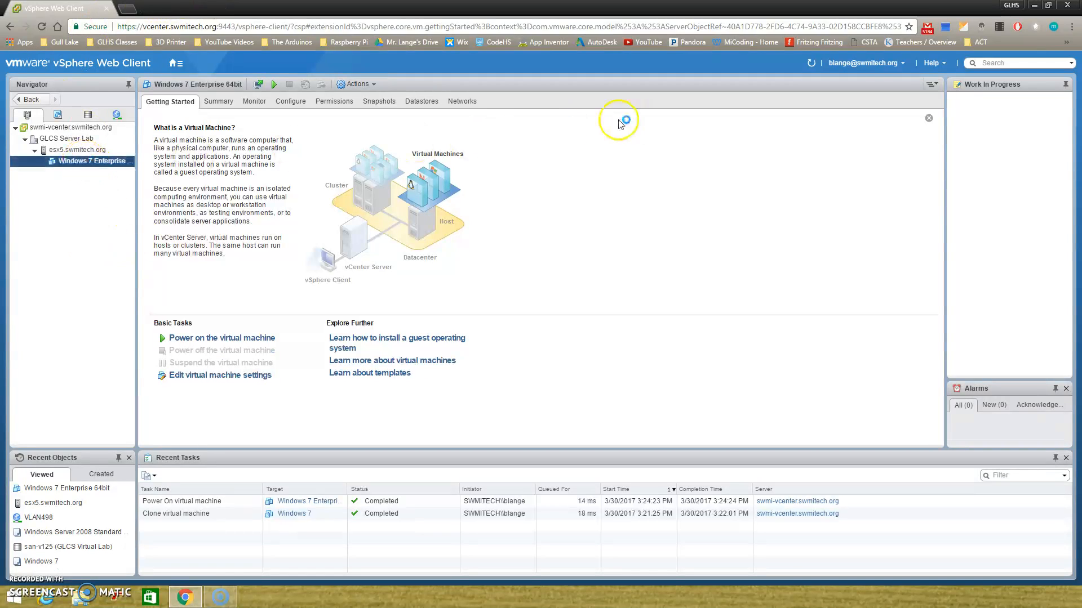
left_click(1069, 5)
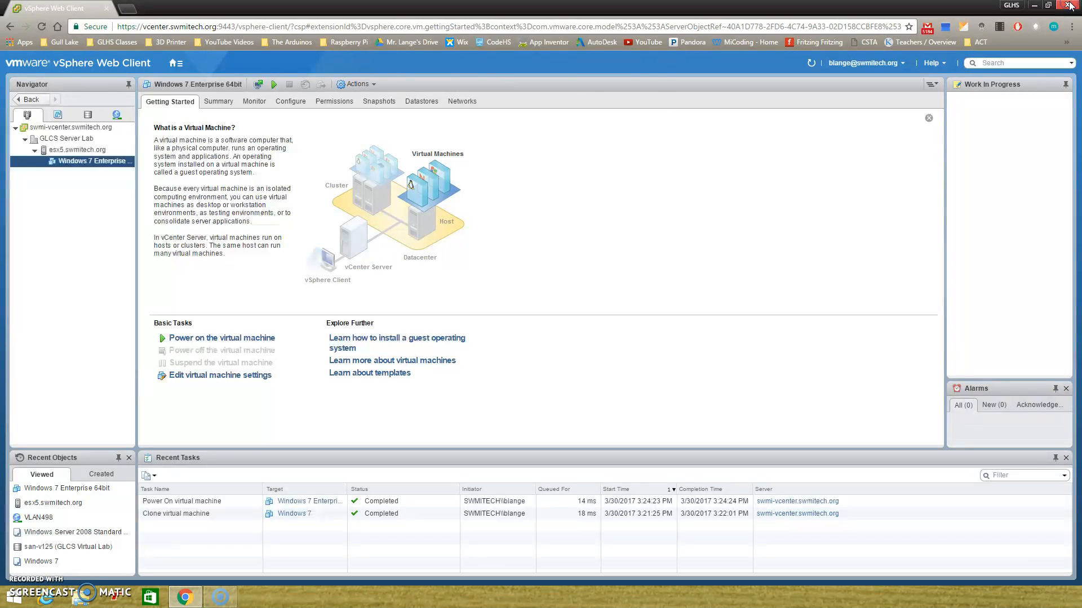
left_click(587, 91)
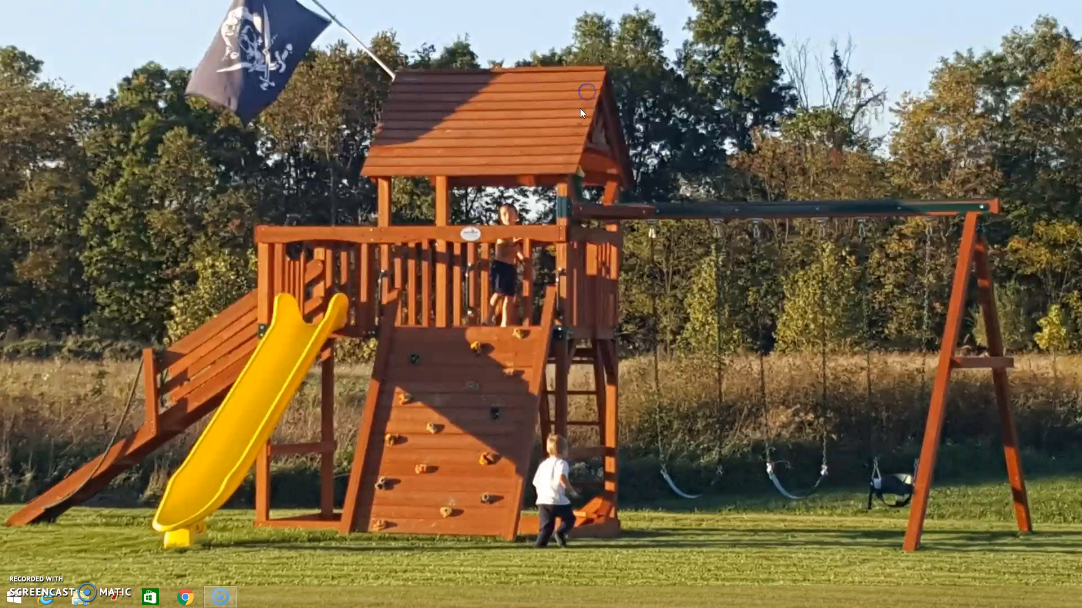